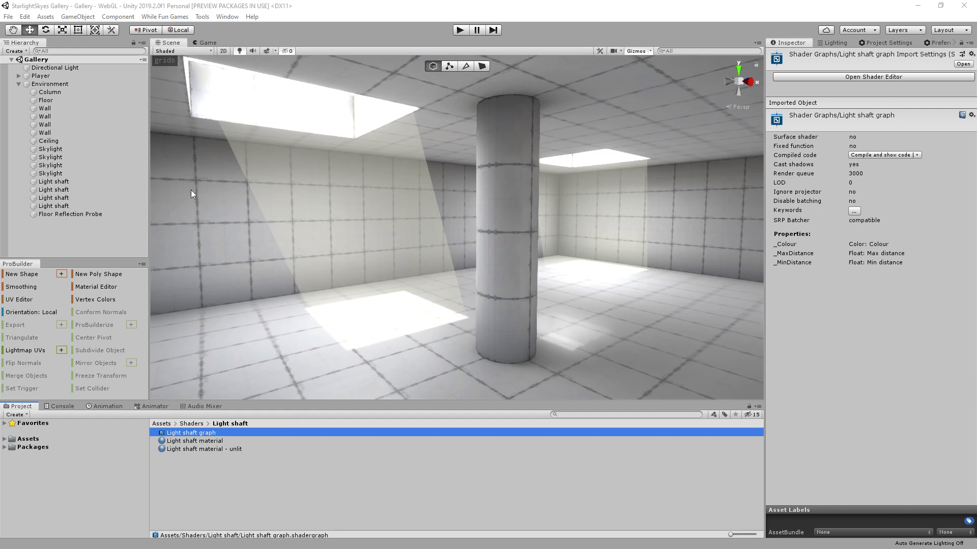
Select the first Light shaft, frame its top in the Scene view, and show its unlit transparent material.
click(59, 182)
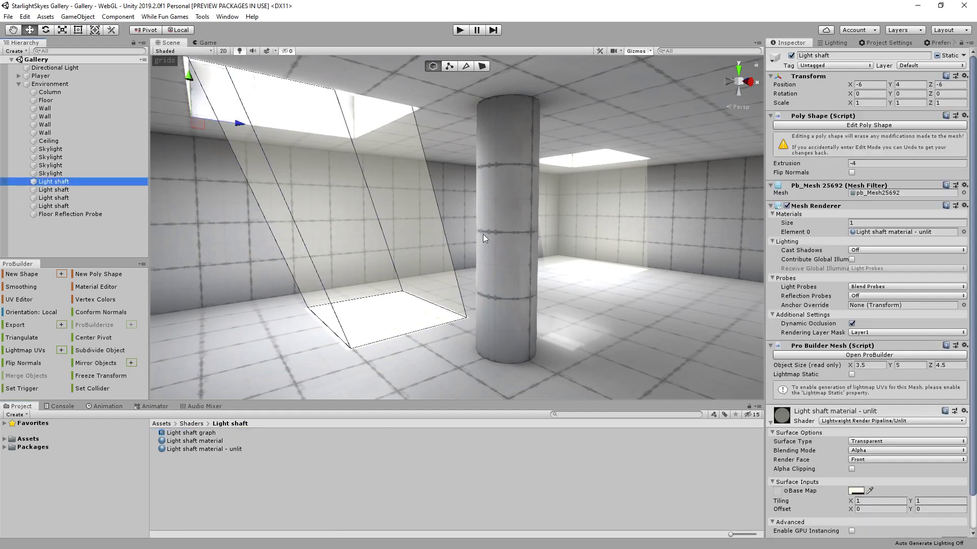
middle_drag(502, 265, 481, 276)
middle_drag(197, 151, 338, 265)
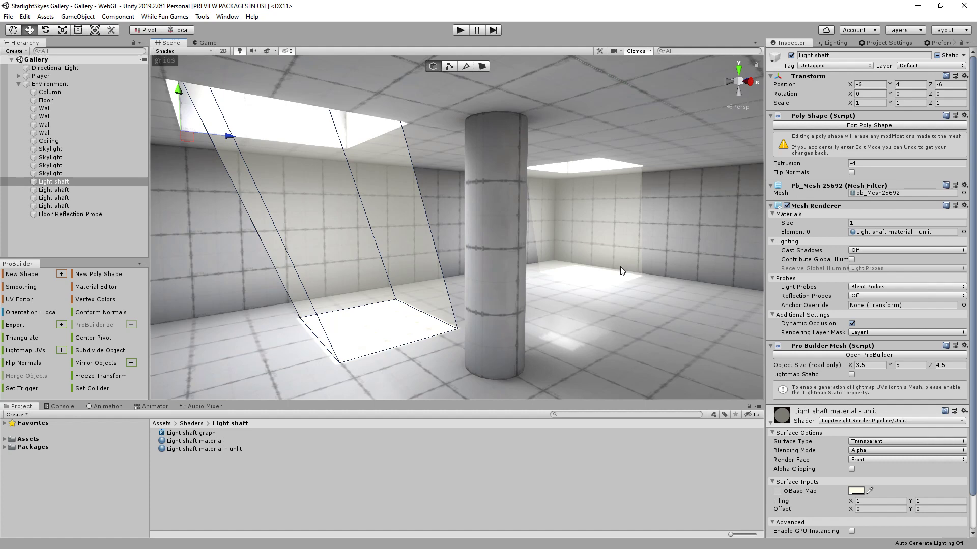
scroll(867, 427, down, 3)
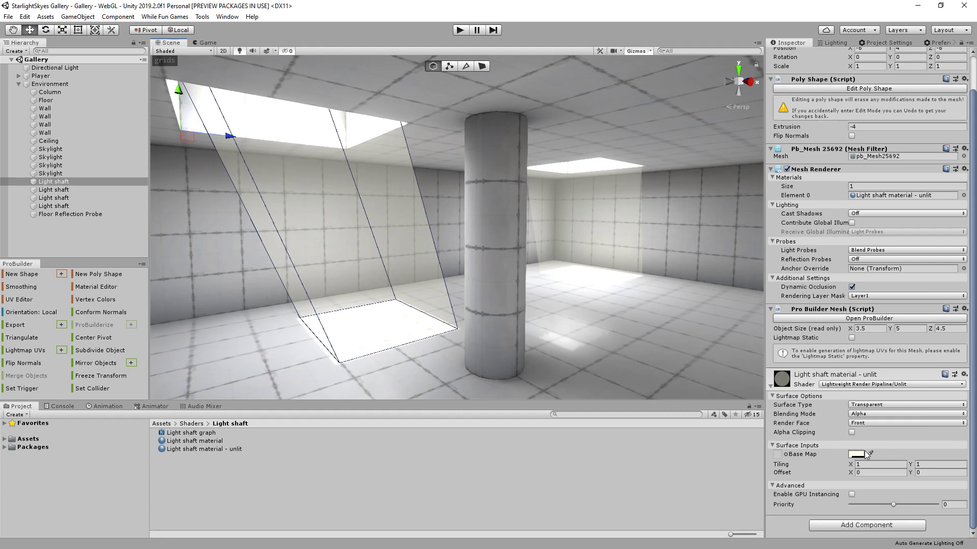
Raise the alpha of the light shaft material's Base Map colour.
click(856, 455)
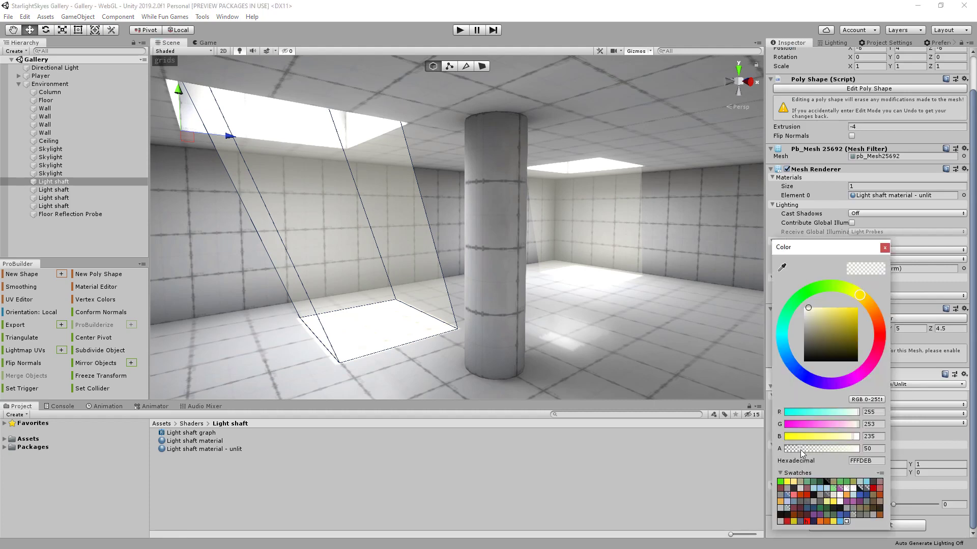
mouse_move(804, 448)
mouse_down()
mouse_move(862, 439)
mouse_move(809, 448)
mouse_up()
click(885, 248)
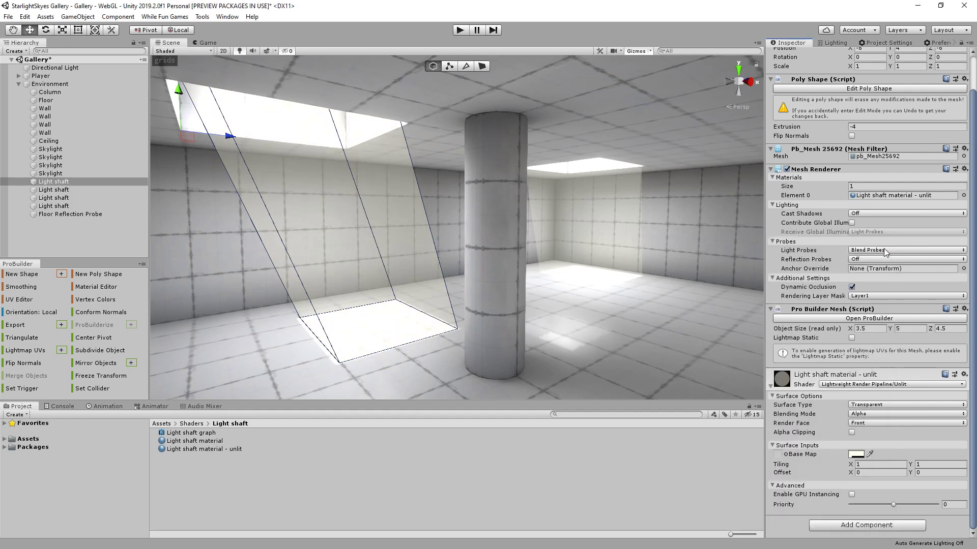
Switch the material's Surface Type to Opaque, then back to Transparent.
click(864, 405)
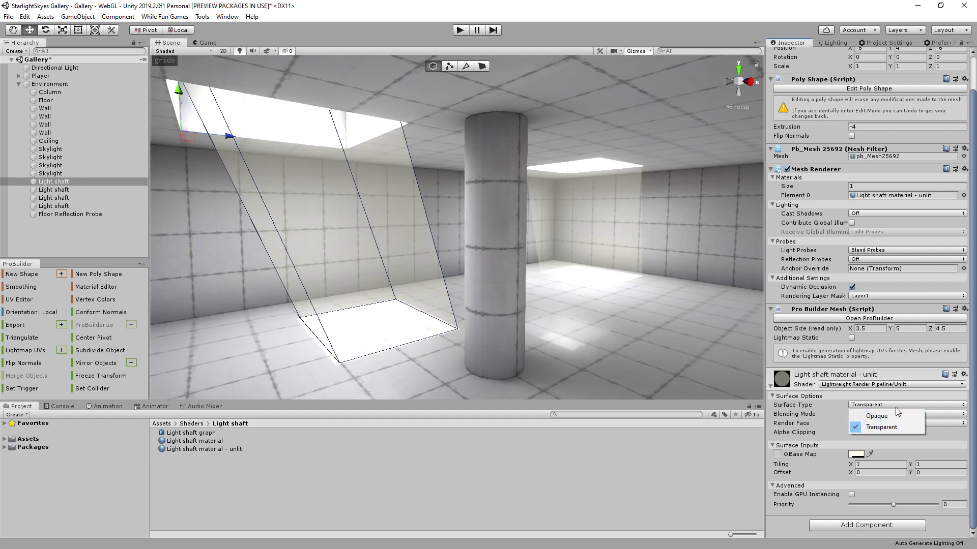
click(890, 417)
click(883, 414)
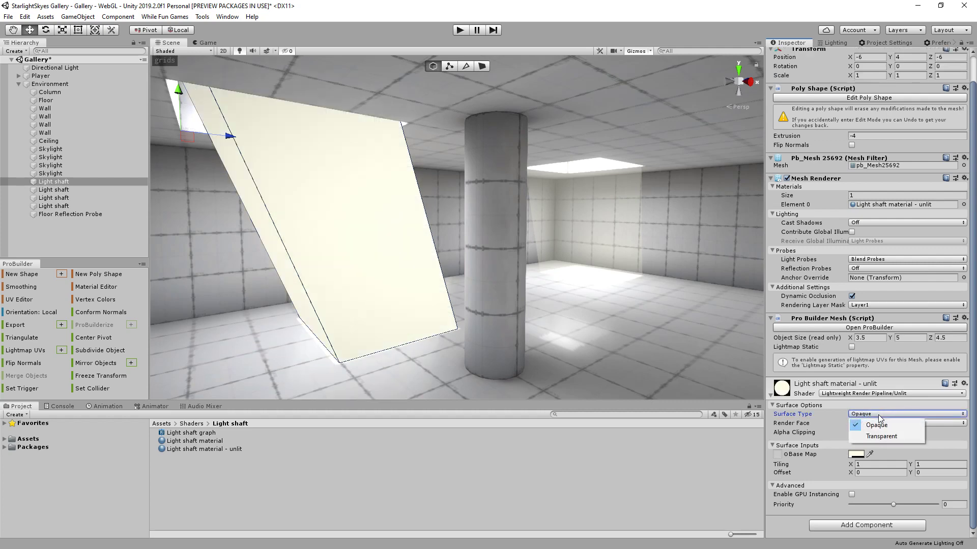
click(876, 436)
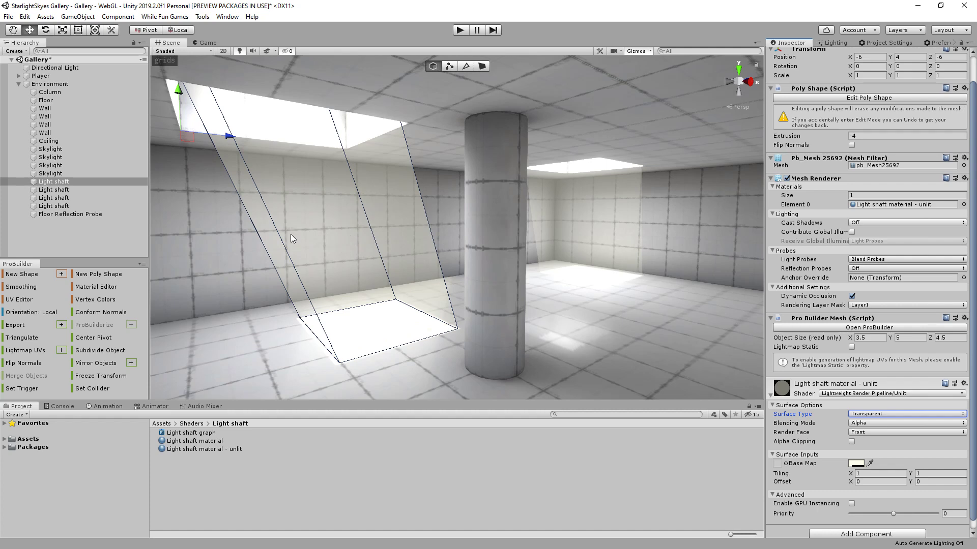
Enter Play mode and walk the camera forward past the column toward the far corner.
click(460, 30)
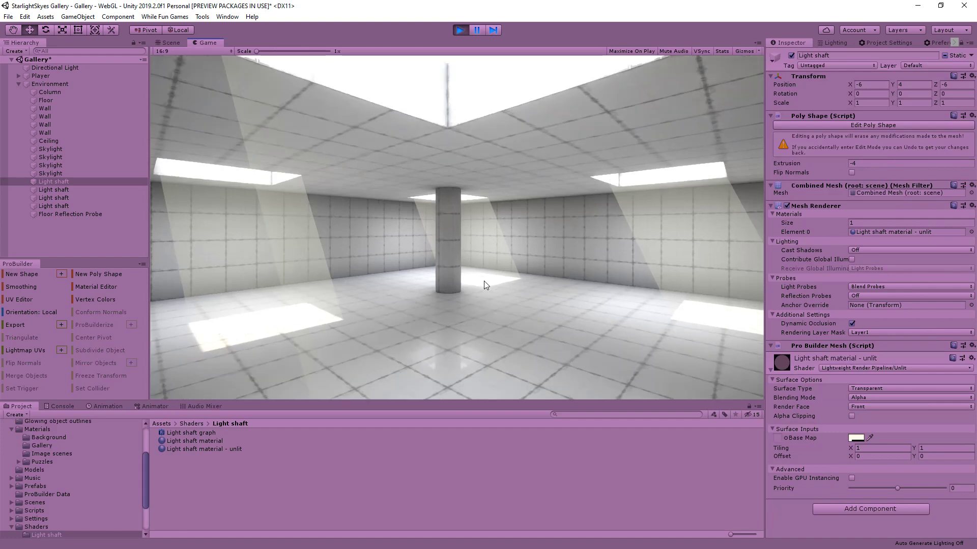
key(w)
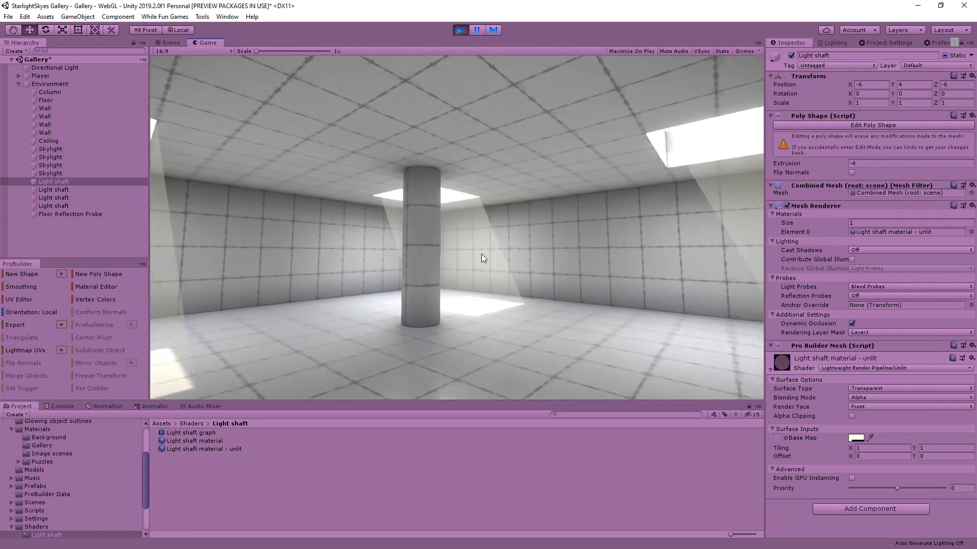
key(w)
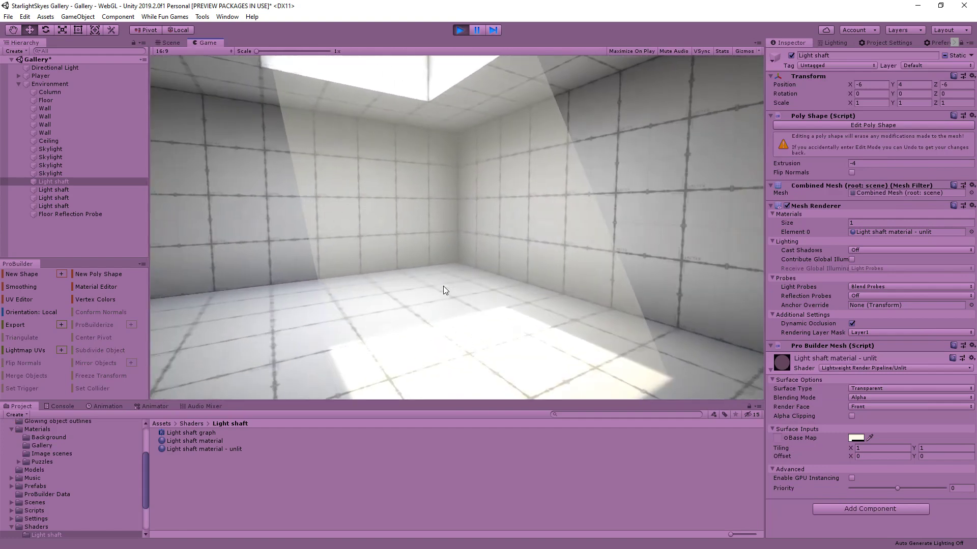
key(w)
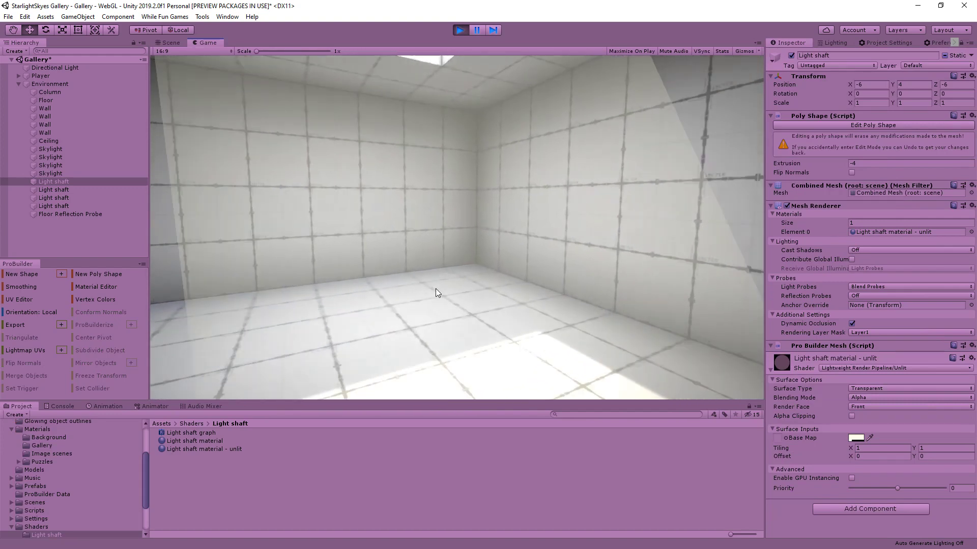
key(w)
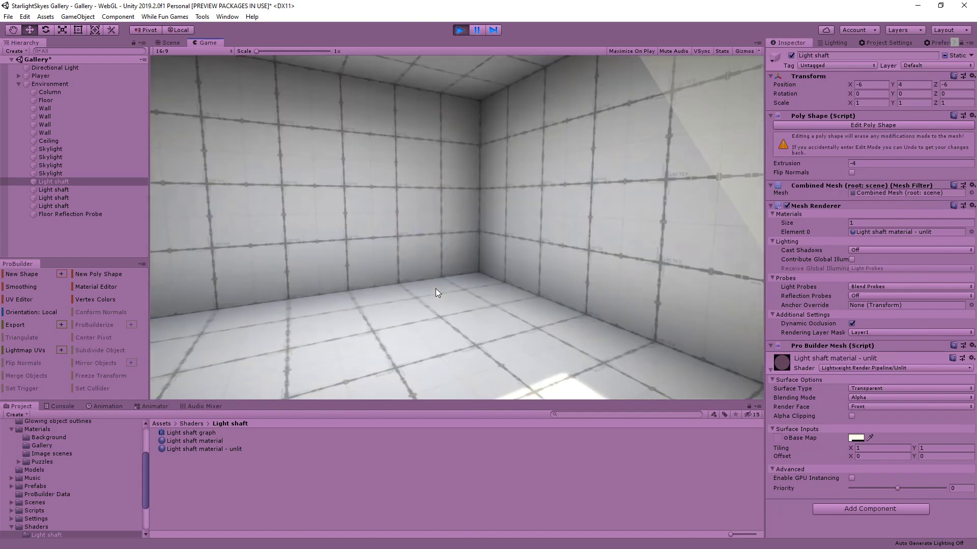
key(w)
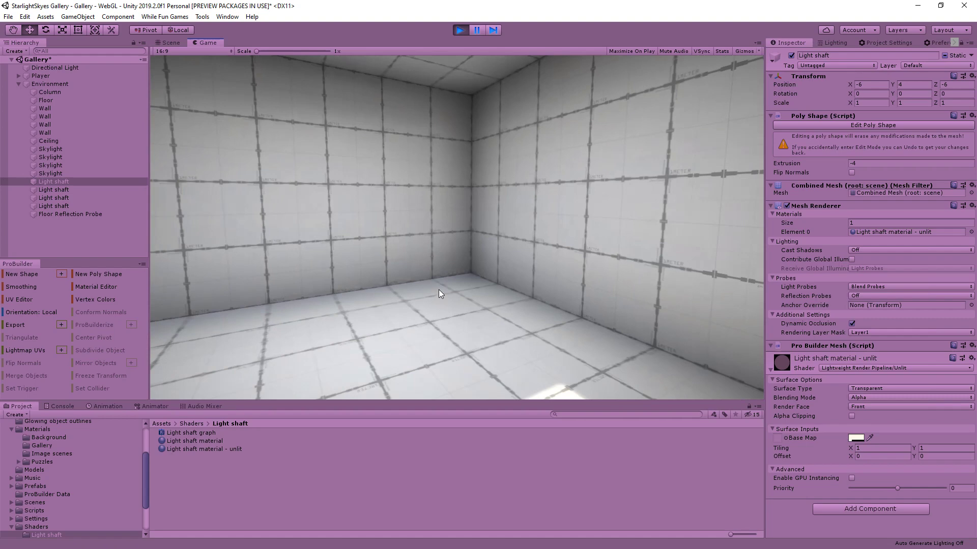
Walk back and forth near the corner, watching how the light shafts fade up close.
key(s)
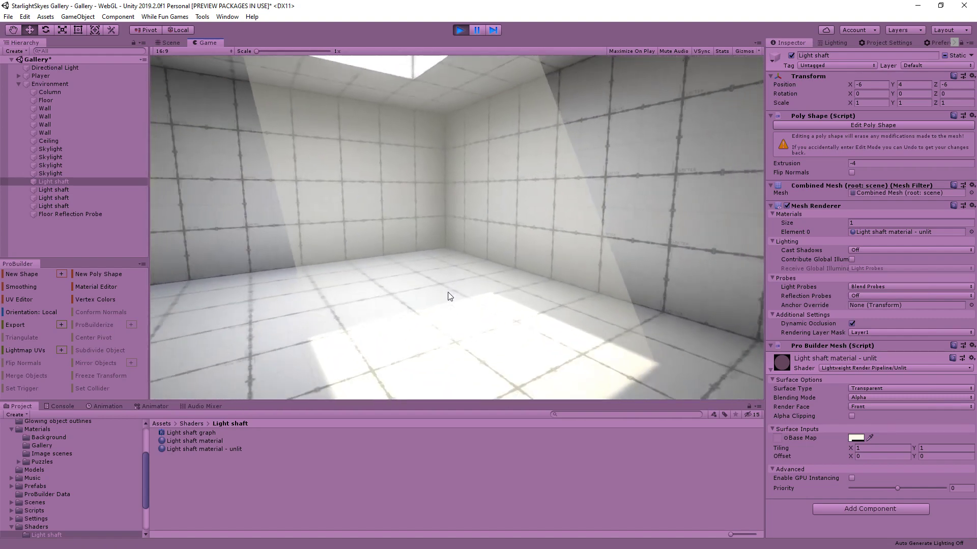
key(s)
key(w)
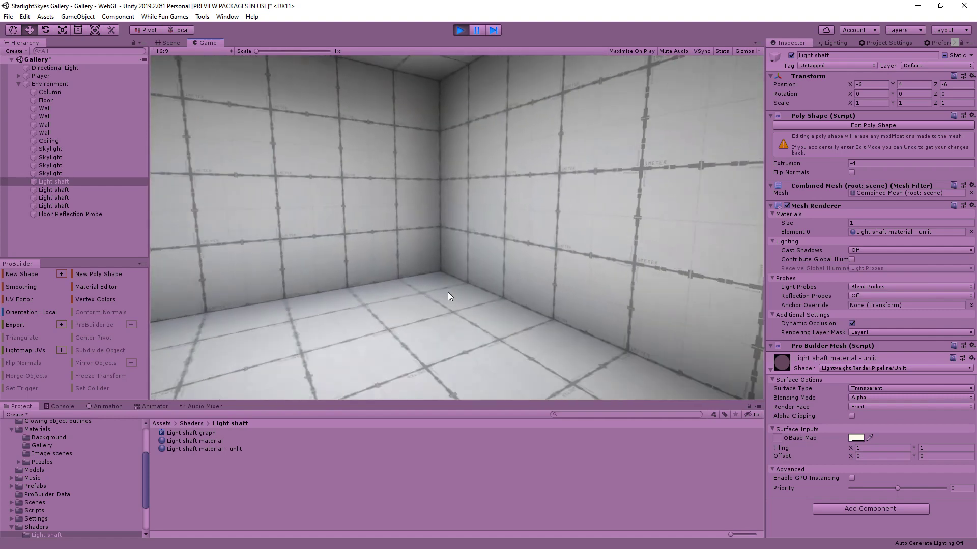
key(s)
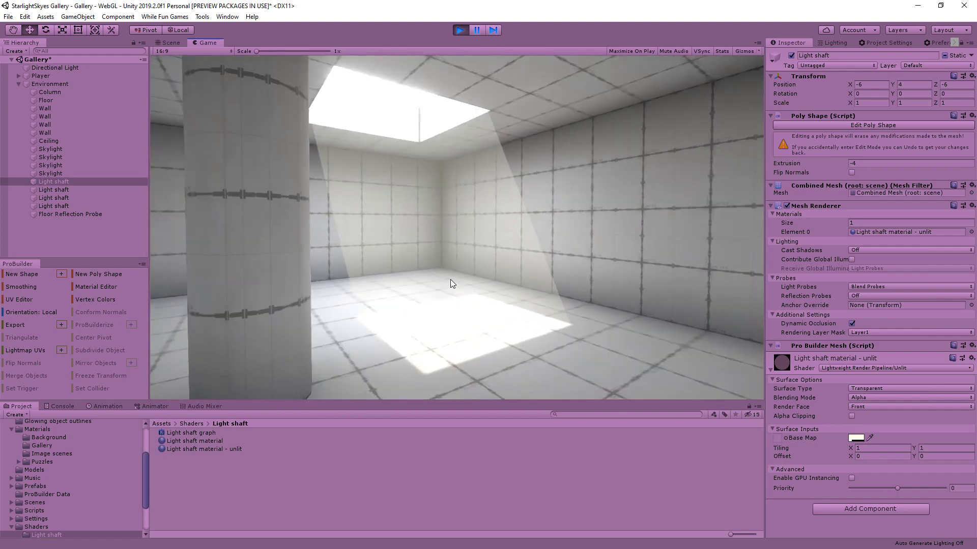
key(w)
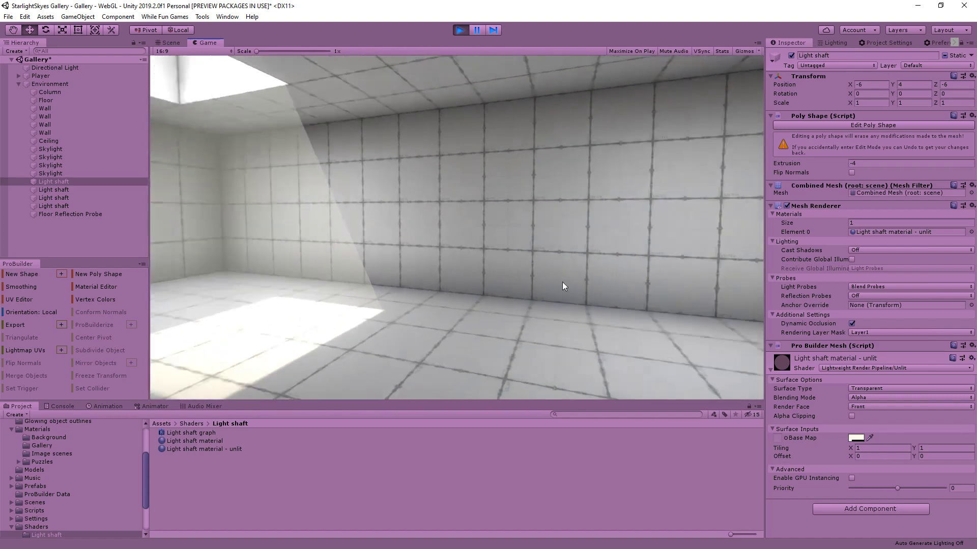
key(s)
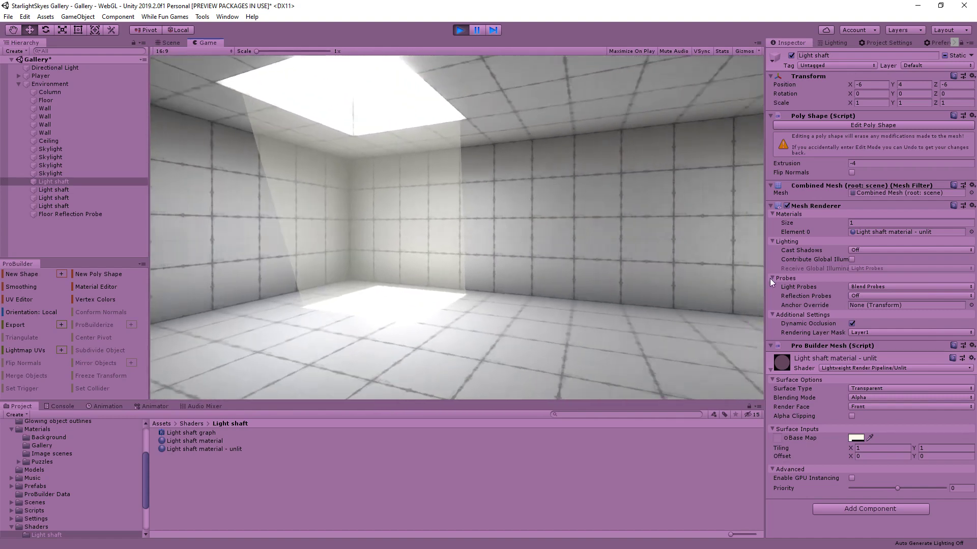
key(w)
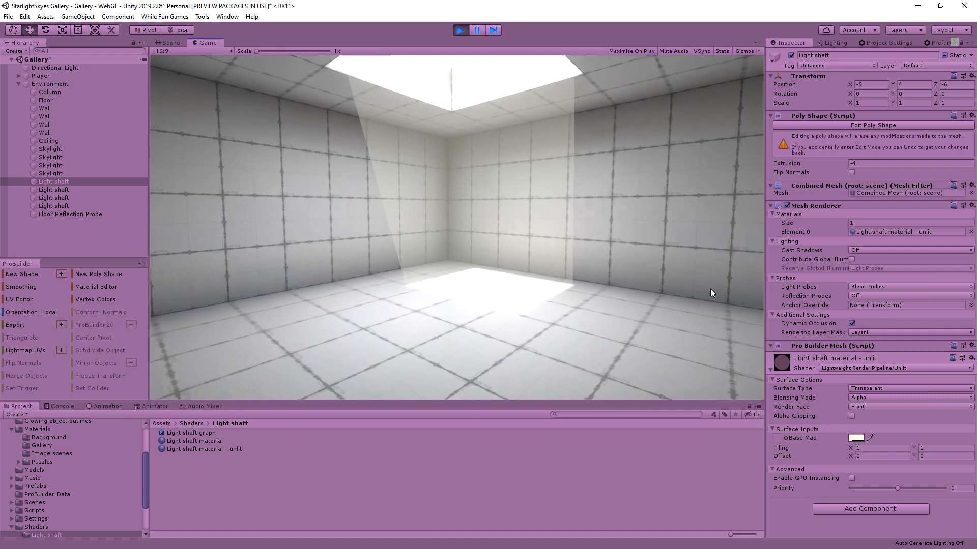
key(w)
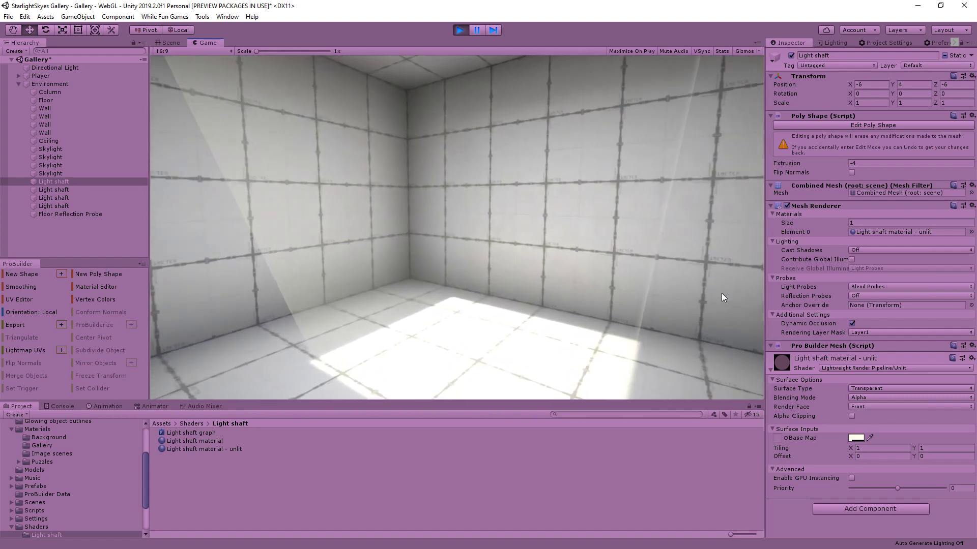
key(s)
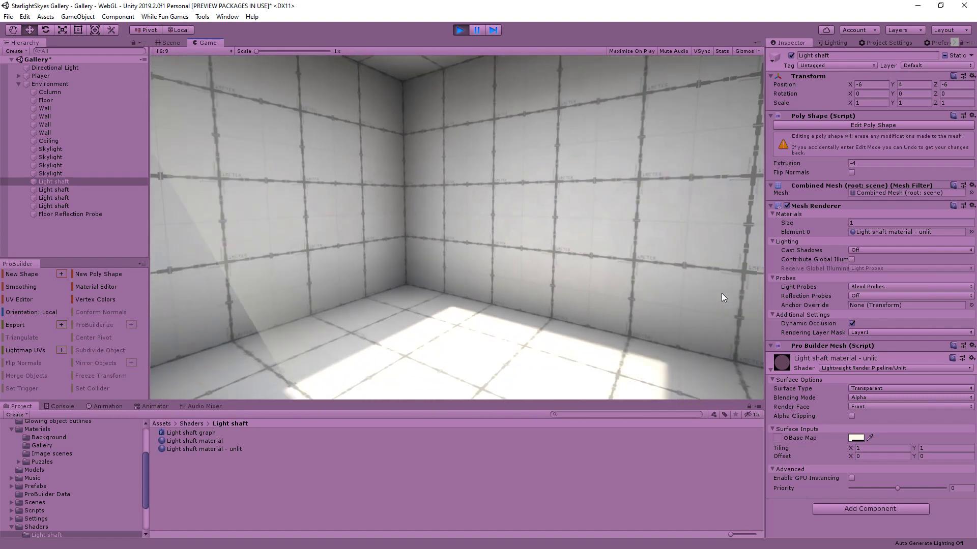
key(w)
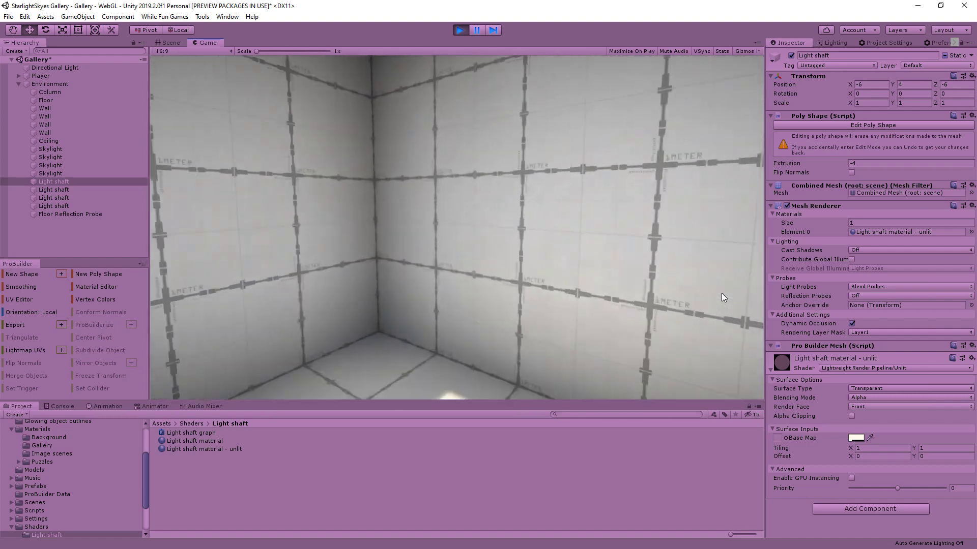
key(s)
key(s)
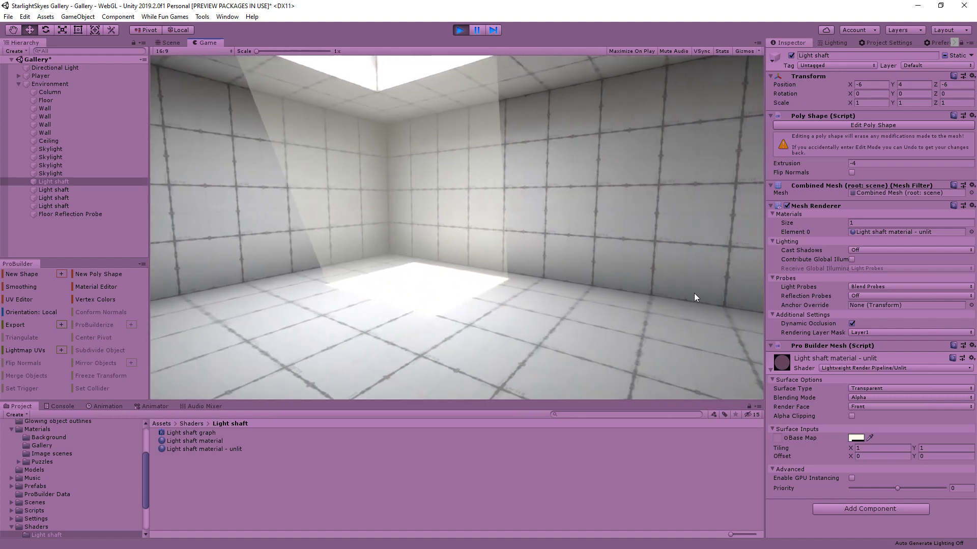
key(s)
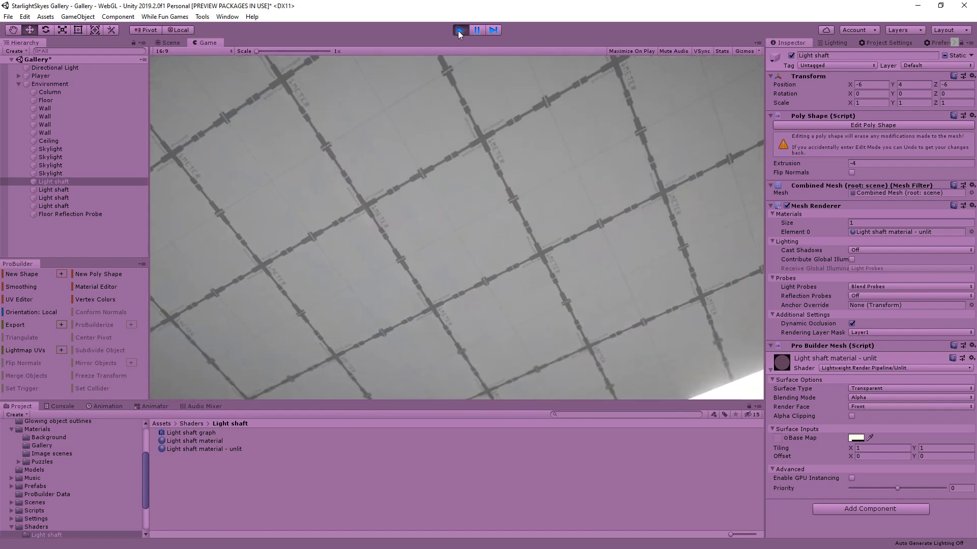
Stop Play mode, browse Create > Shader without adding anything, and select the Light shaft graph asset.
click(459, 30)
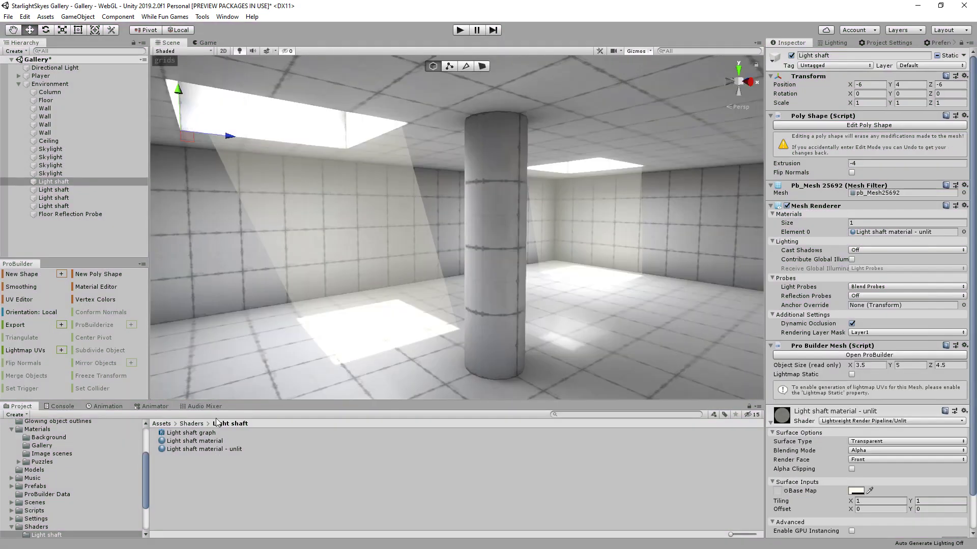
right_click(193, 472)
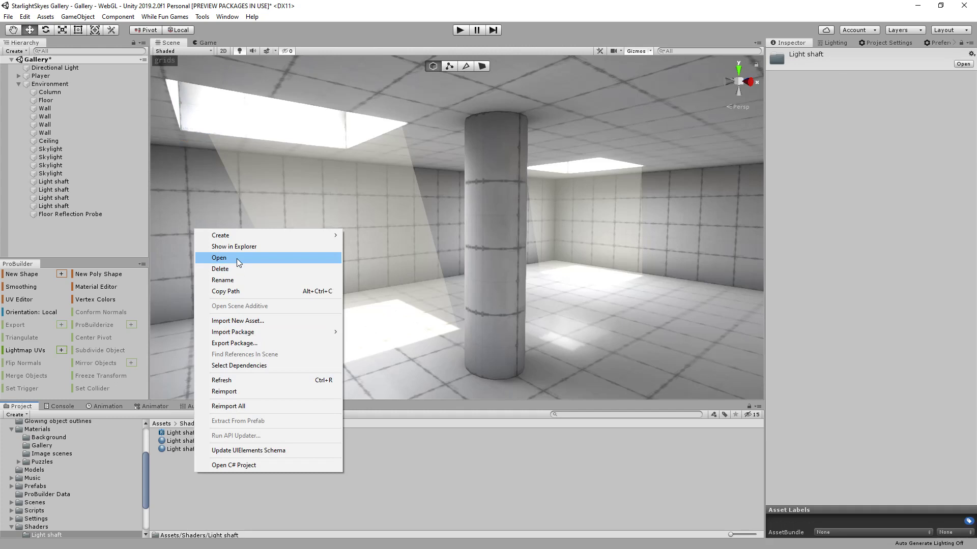
mouse_move(229, 236)
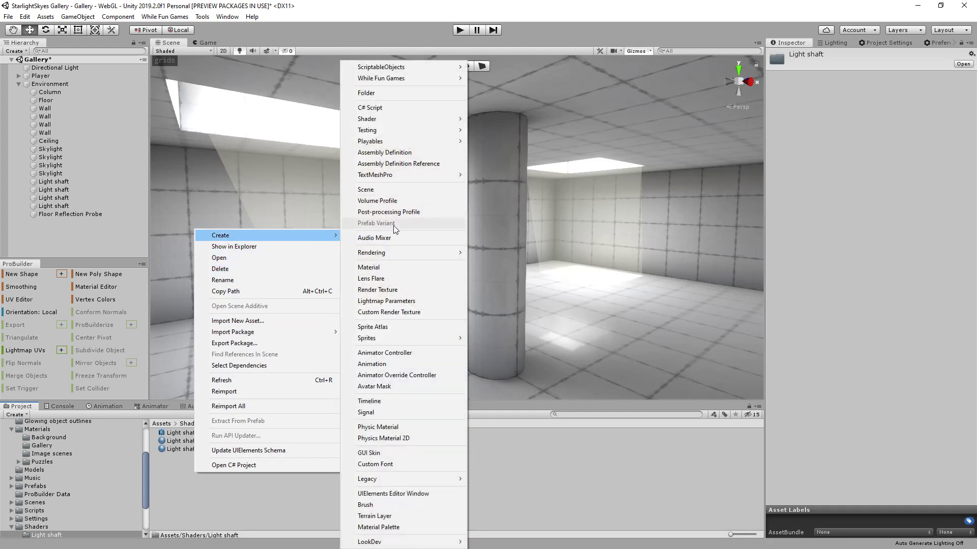
mouse_move(404, 119)
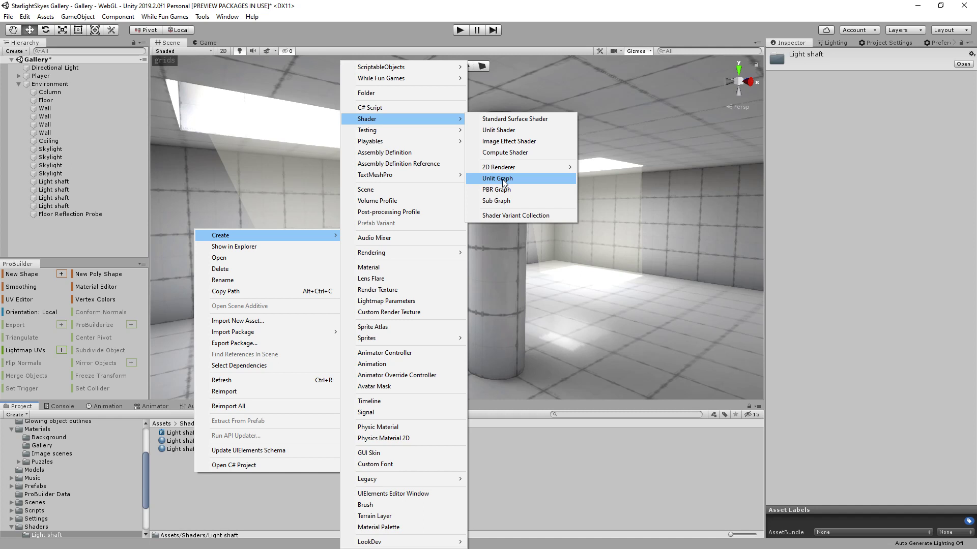
click(207, 499)
click(196, 434)
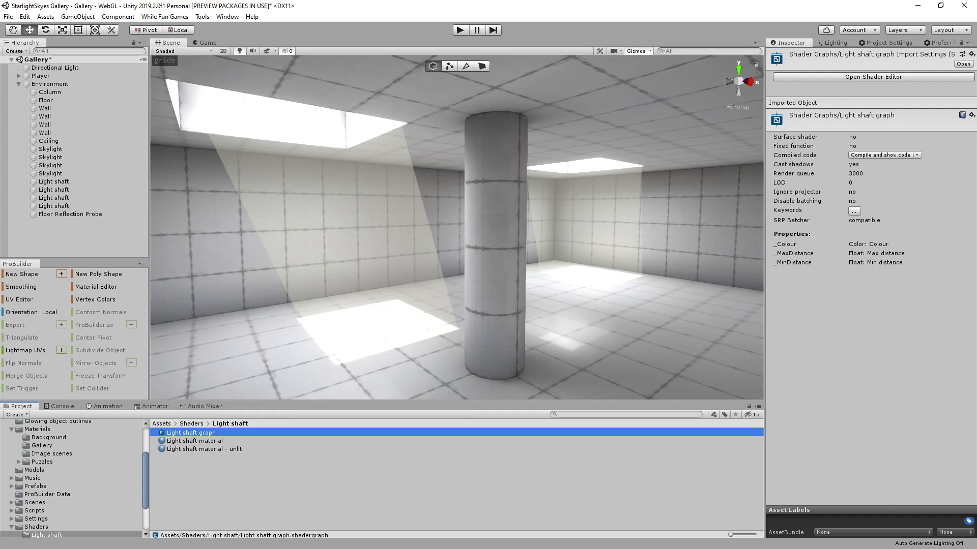
Open Light shaft graph in Shader Graph and show the Unlit Master node's gear settings.
double_click(191, 433)
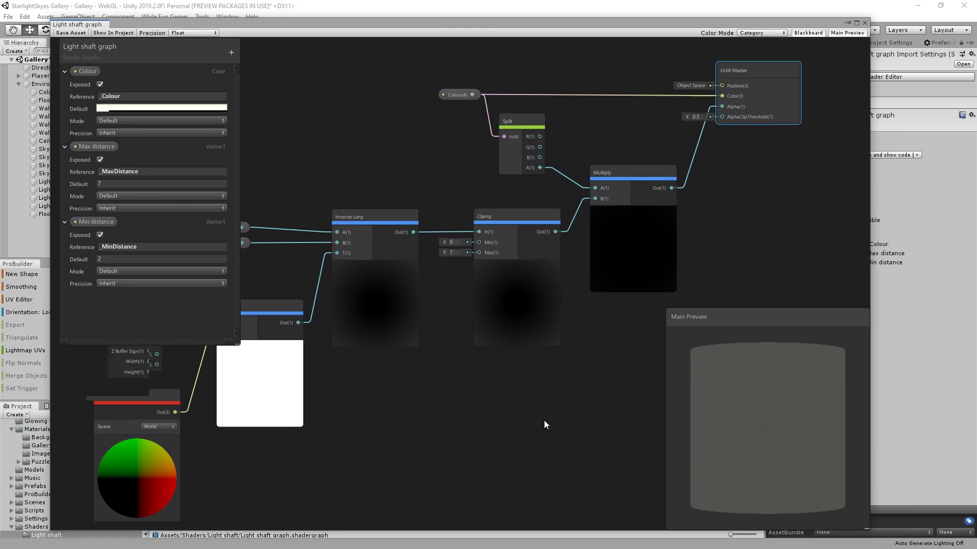
middle_drag(544, 424, 456, 505)
scroll(548, 211, up, 2)
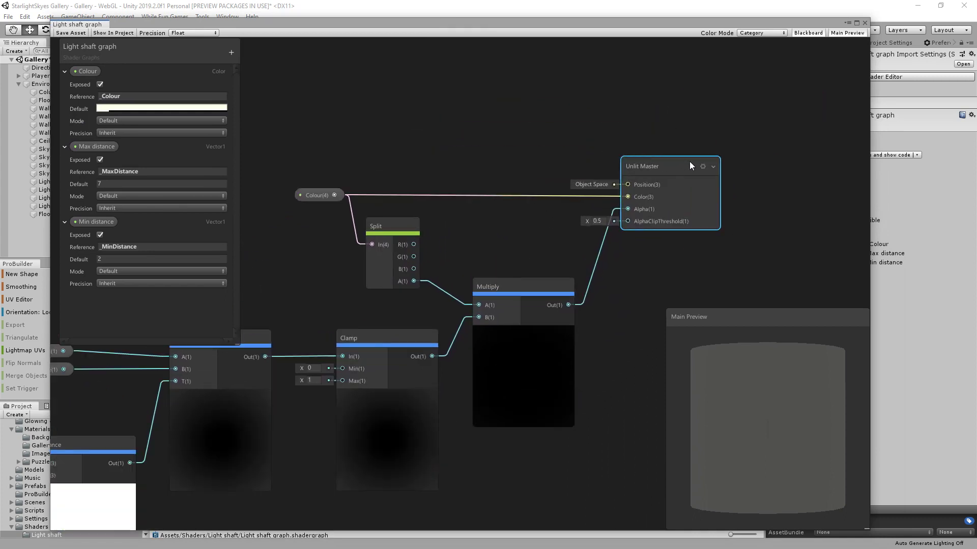
click(703, 167)
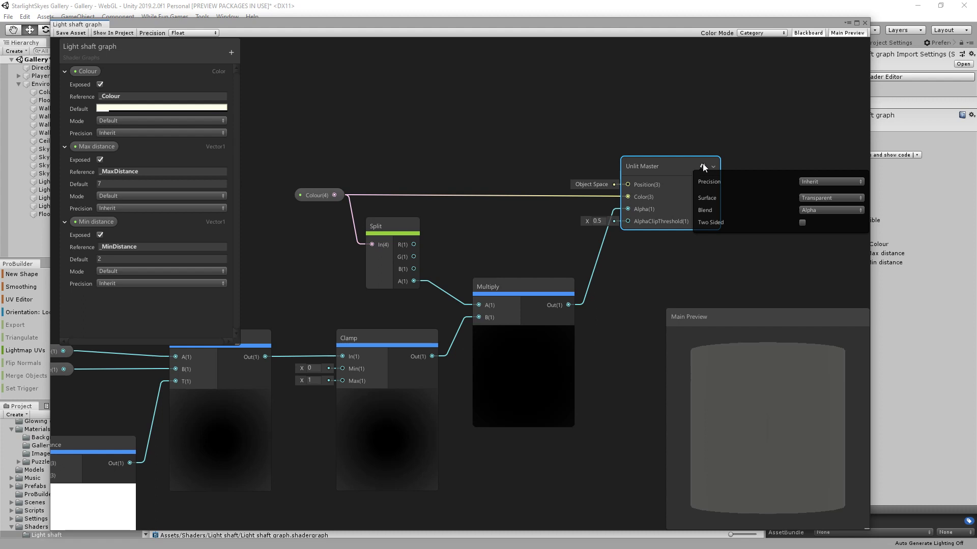
Keep the Unlit Master's Surface set to Transparent.
click(809, 198)
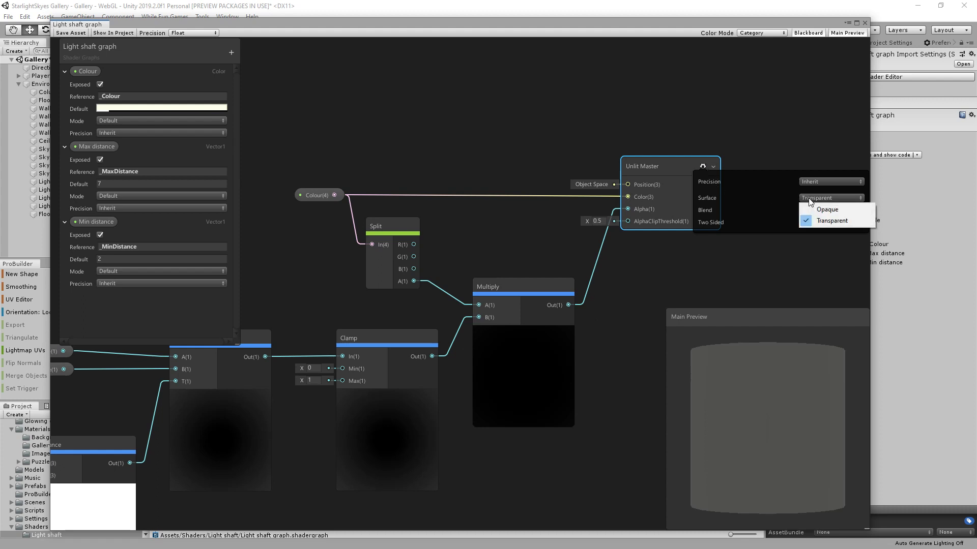
click(492, 119)
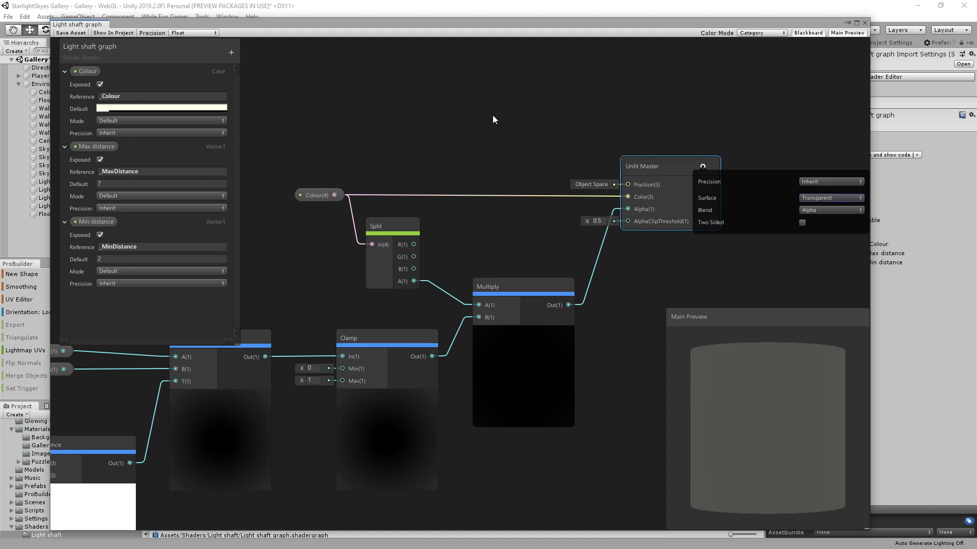
click(702, 167)
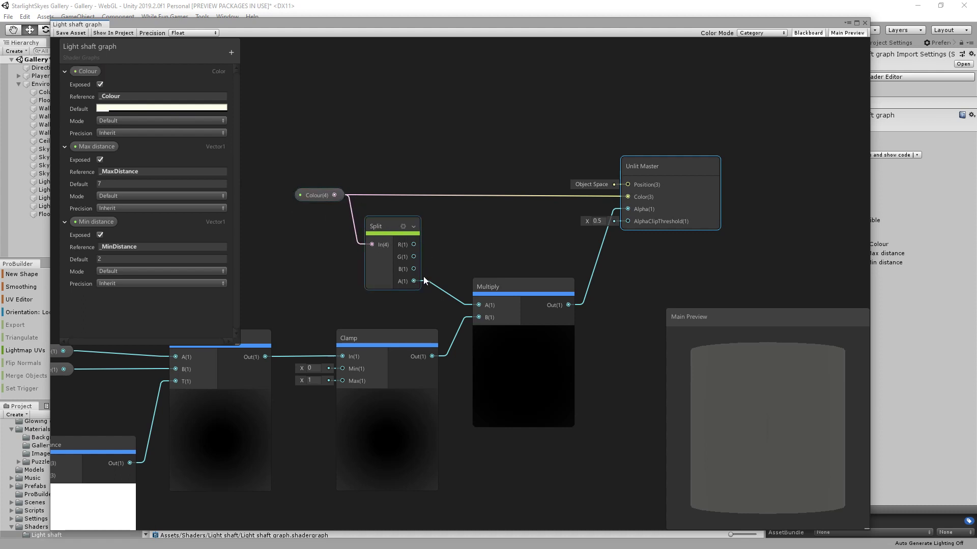
Wire Split A into Alpha, then reconnect the Multiply output to Alpha instead.
drag(415, 280, 628, 208)
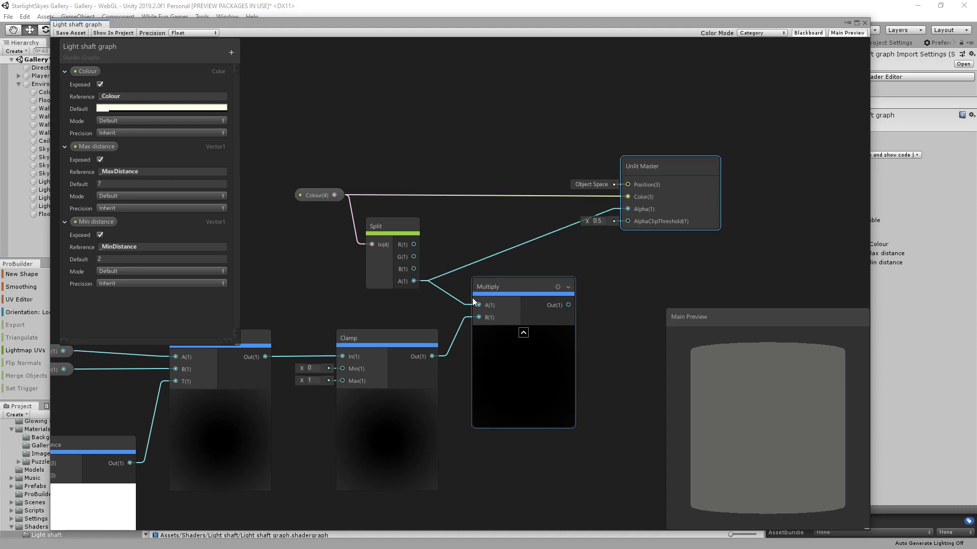
drag(568, 305, 627, 209)
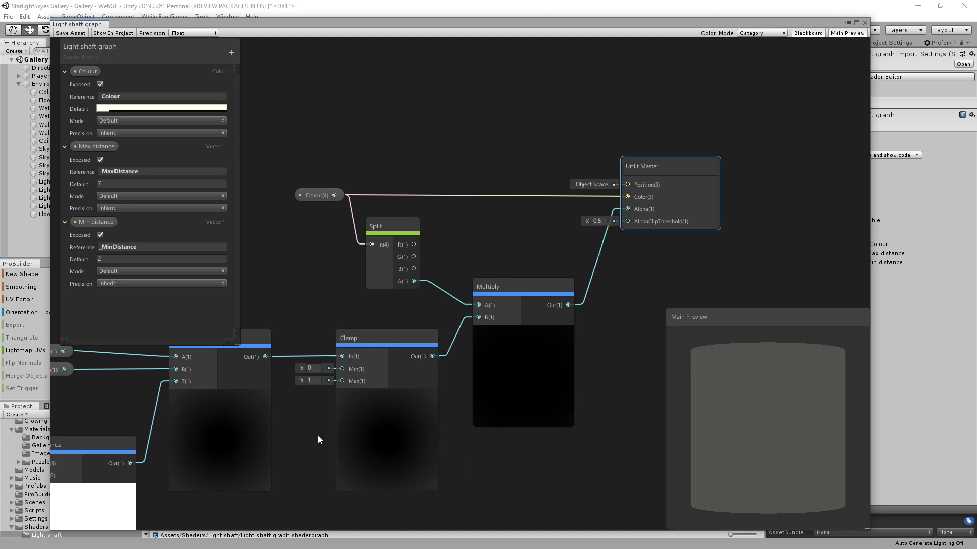
middle_drag(319, 475, 707, 265)
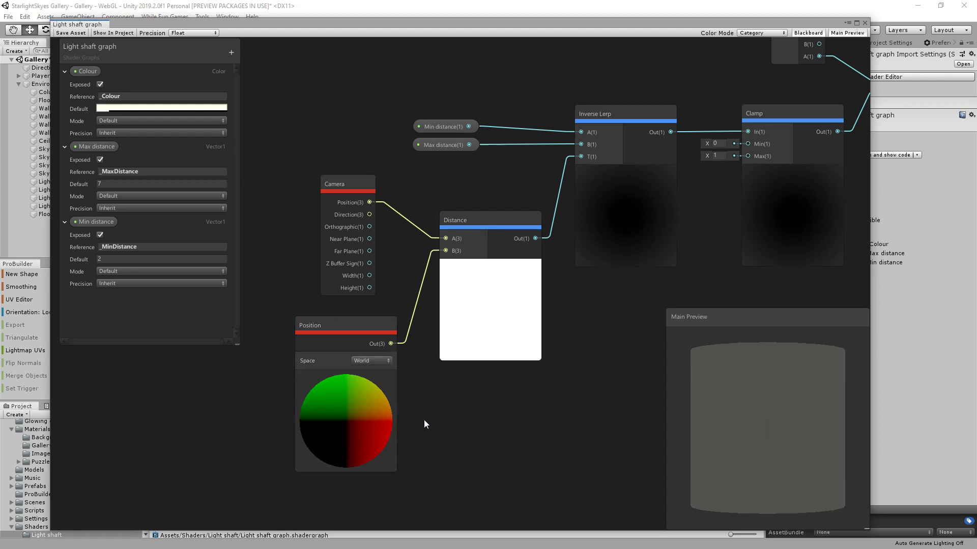
click(379, 360)
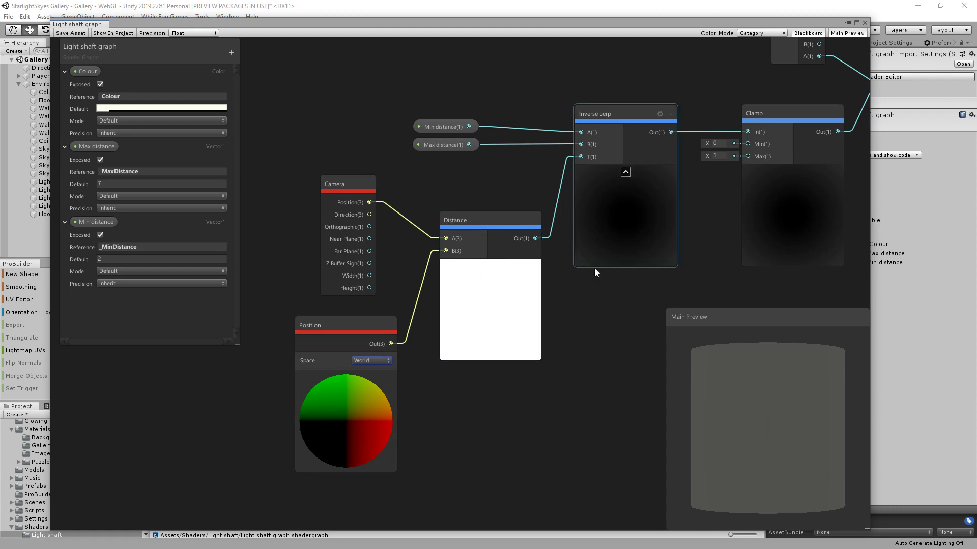
middle_drag(595, 273, 477, 413)
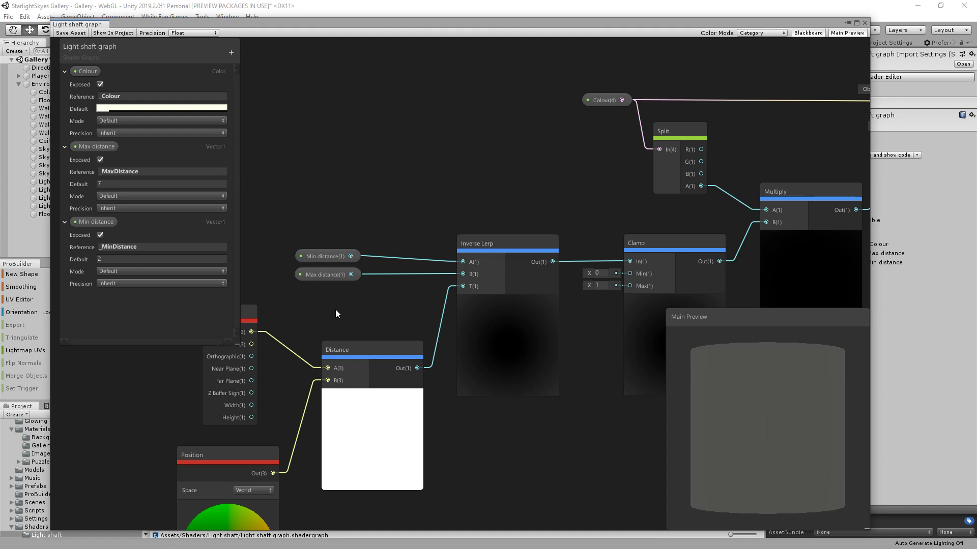
middle_drag(335, 310, 397, 262)
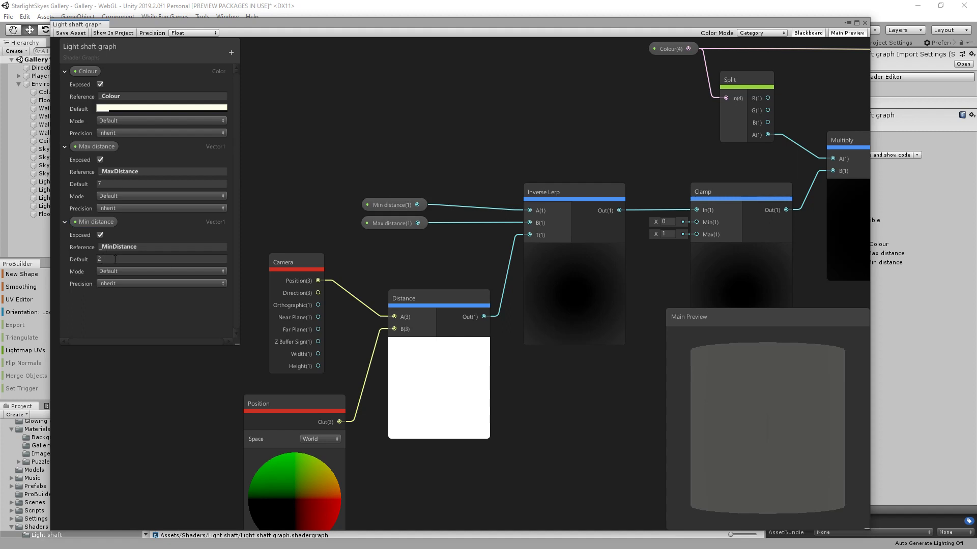
Pan along the graph to review the distance-fade chain feeding the Unlit Master's Alpha.
middle_drag(587, 394, 469, 330)
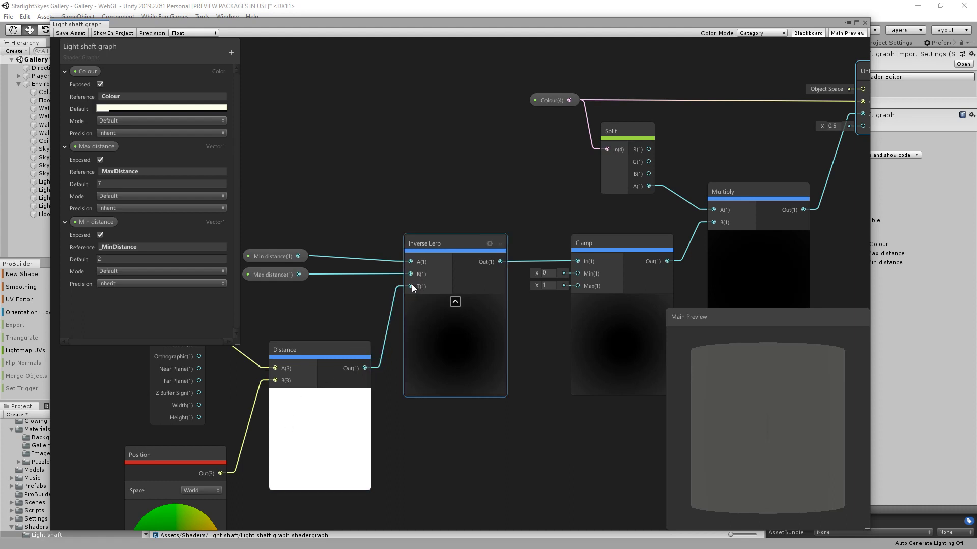
middle_drag(558, 332, 489, 373)
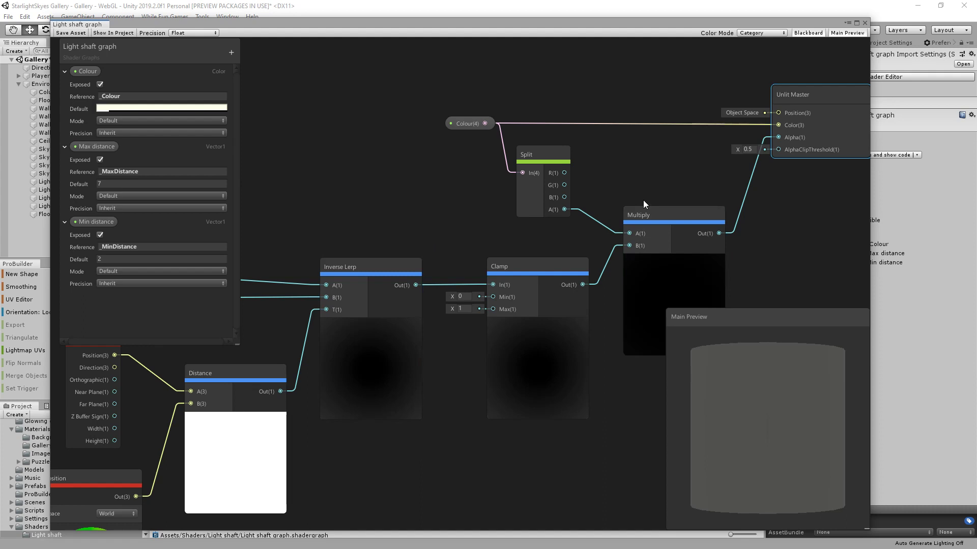
middle_drag(412, 436, 312, 458)
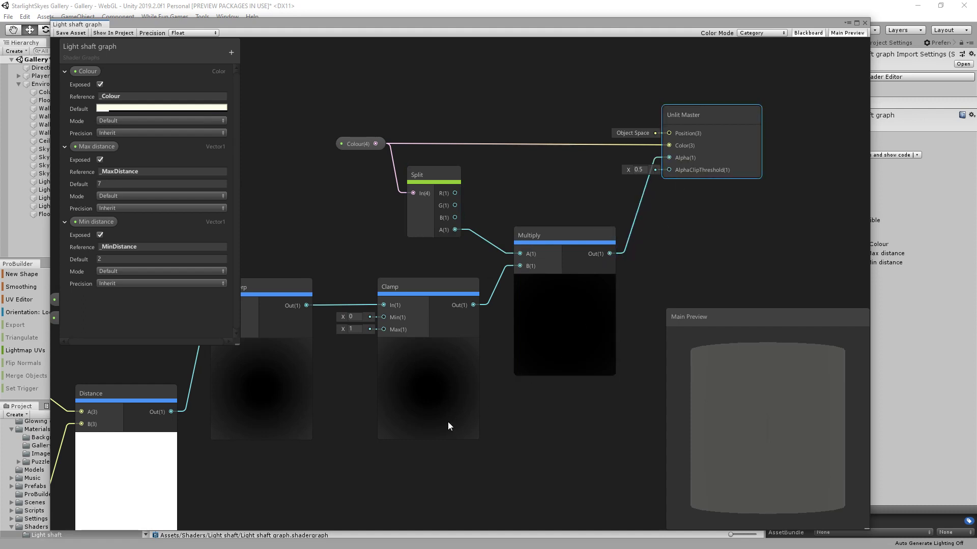
middle_drag(359, 474, 612, 361)
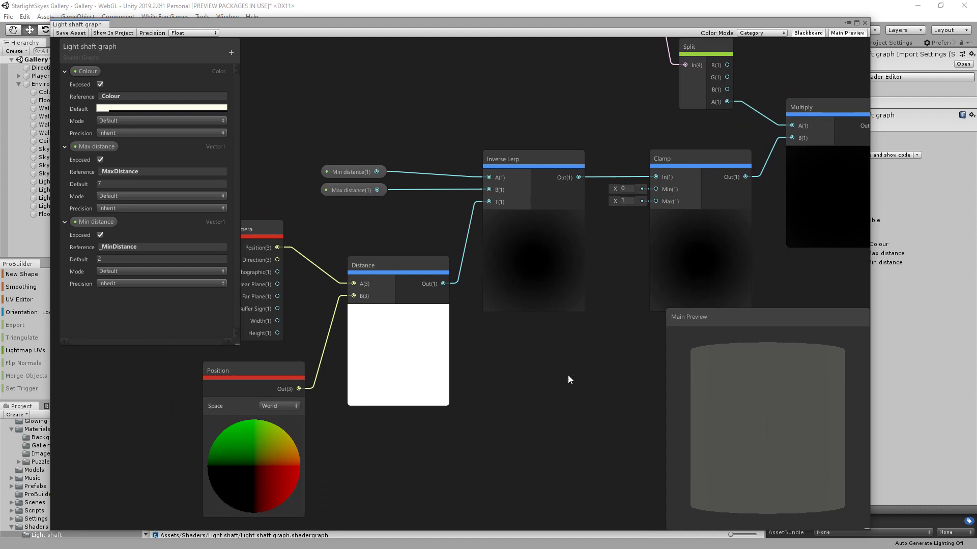
Zoom out the graph, move the Shader Graph window aside, and orbit the Gallery room.
scroll(568, 375, down, 2)
middle_drag(543, 374, 486, 386)
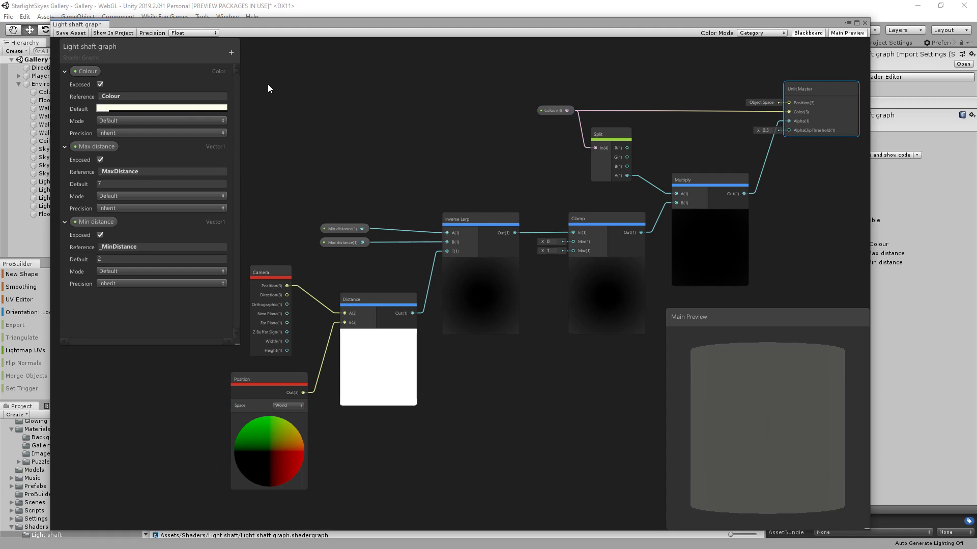
drag(262, 25, 0, 326)
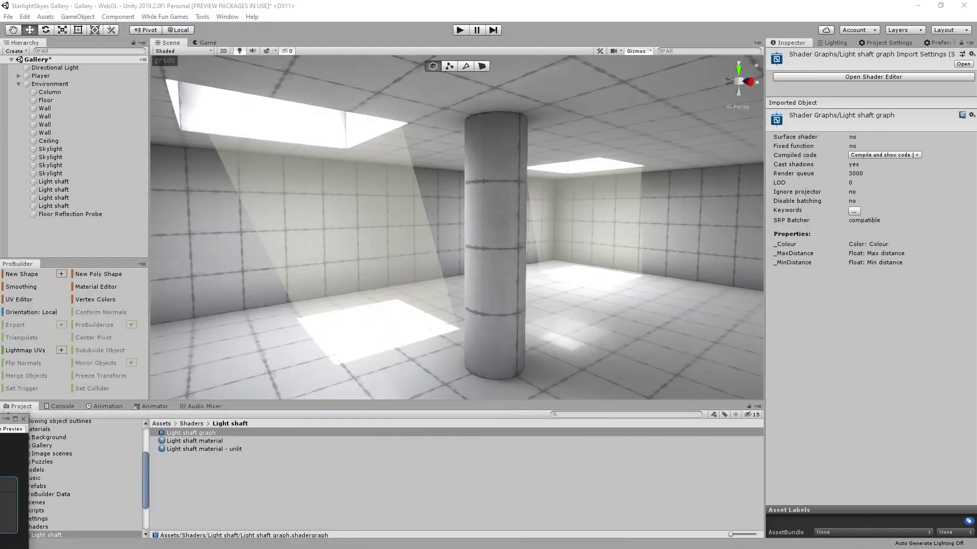
alt+drag(636, 234, 550, 295)
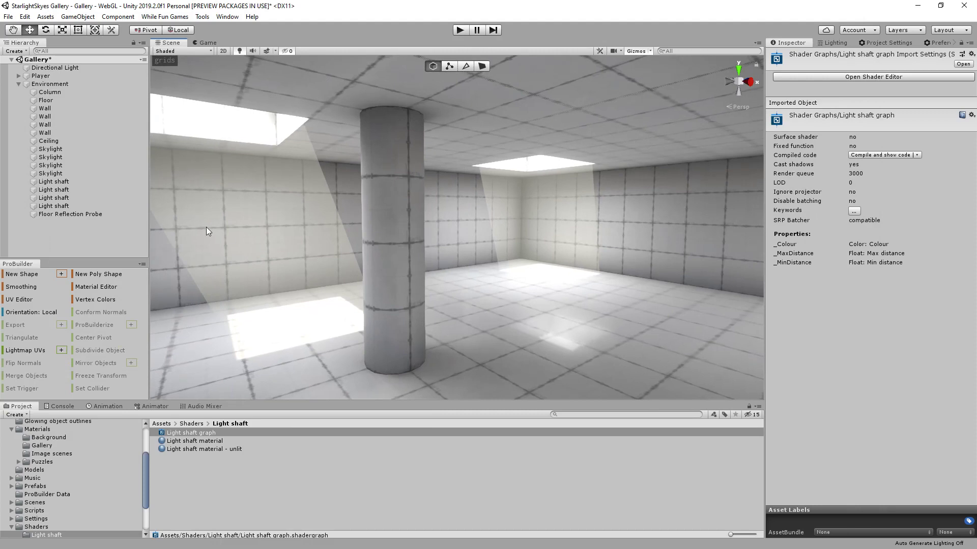
Raise the Light shaft material's Colour alpha from 50 to 180.
click(202, 442)
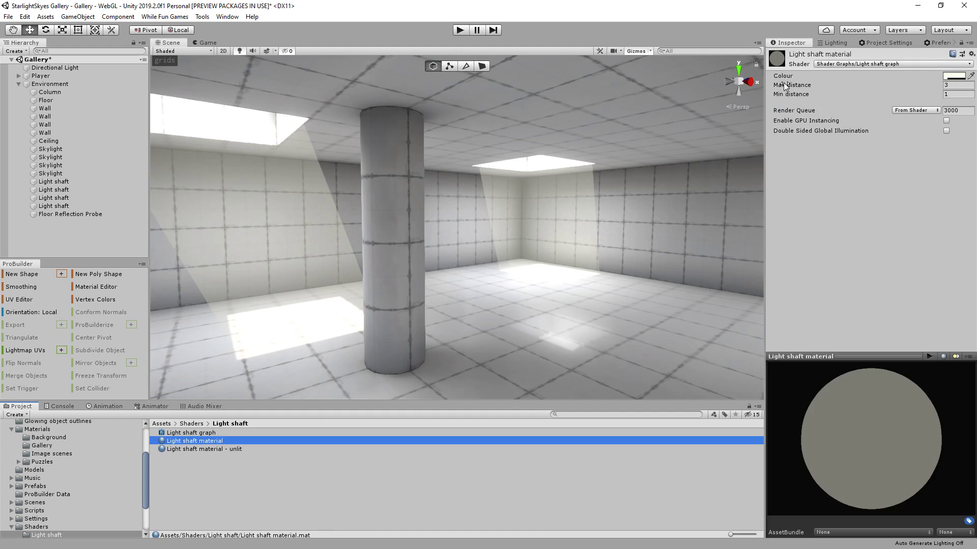
click(958, 76)
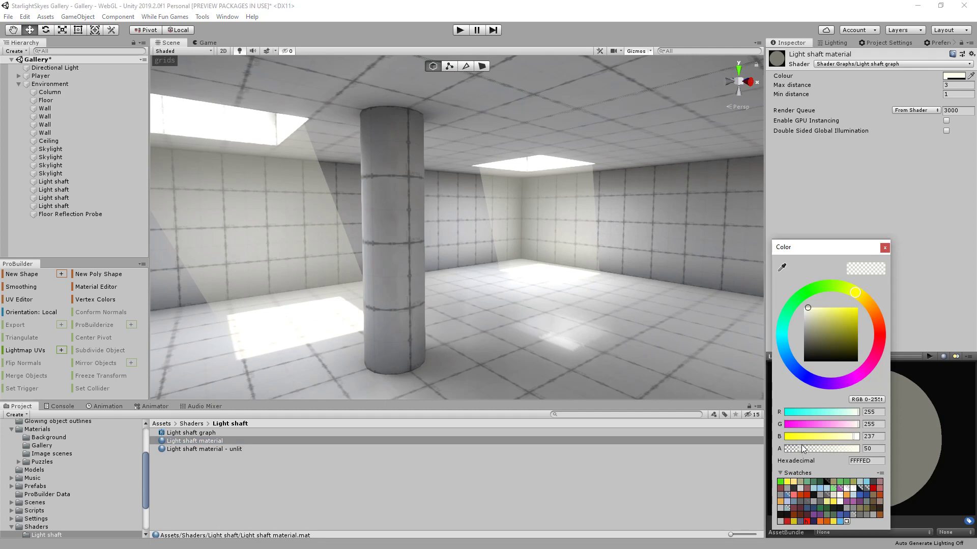
drag(802, 448, 837, 450)
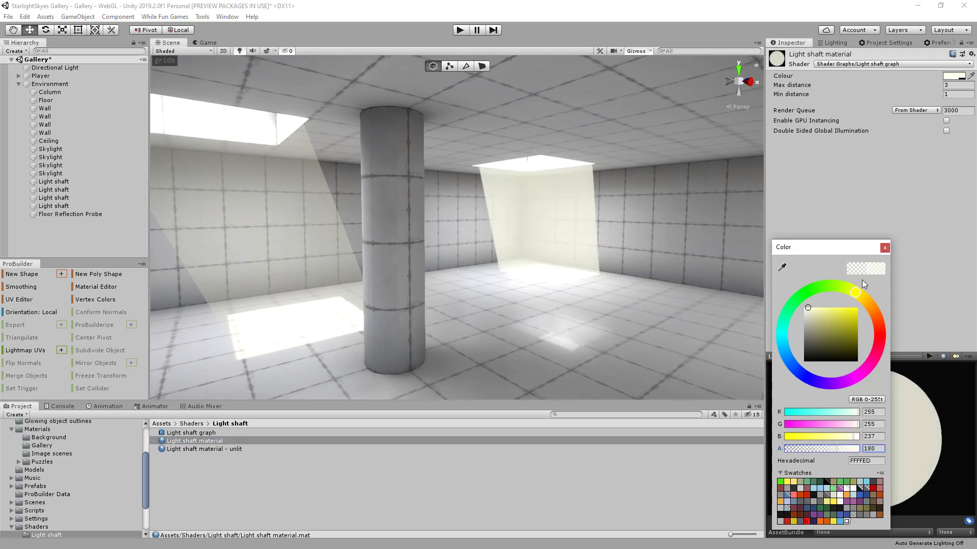
click(885, 248)
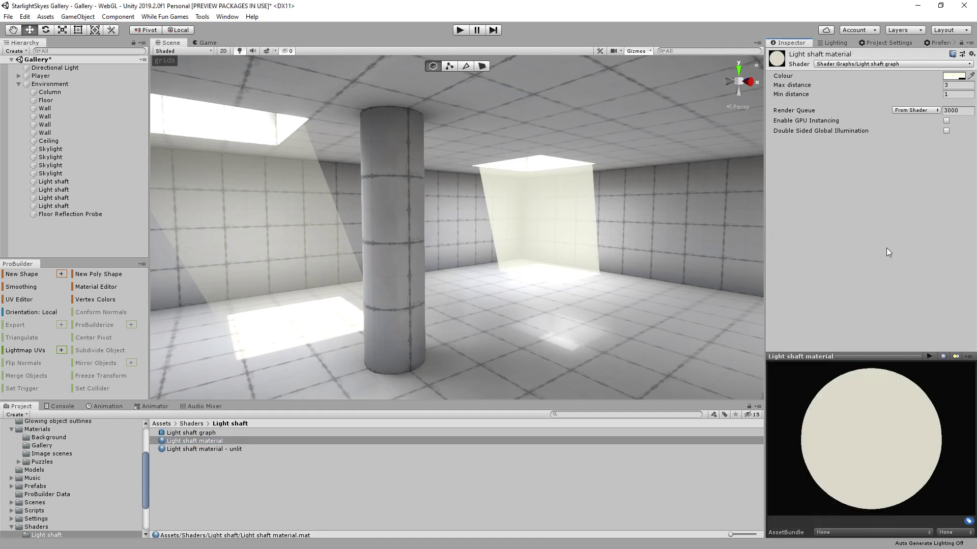
click(459, 30)
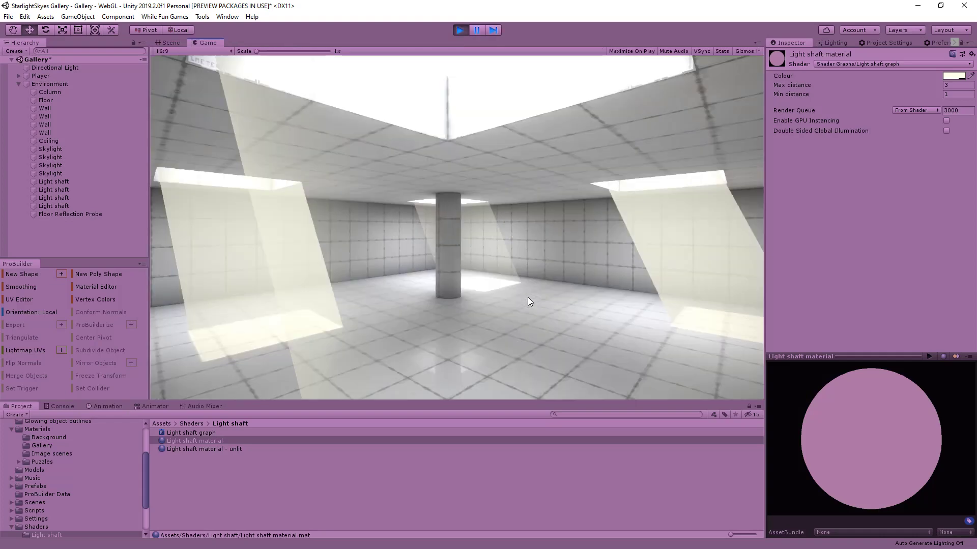
key(w)
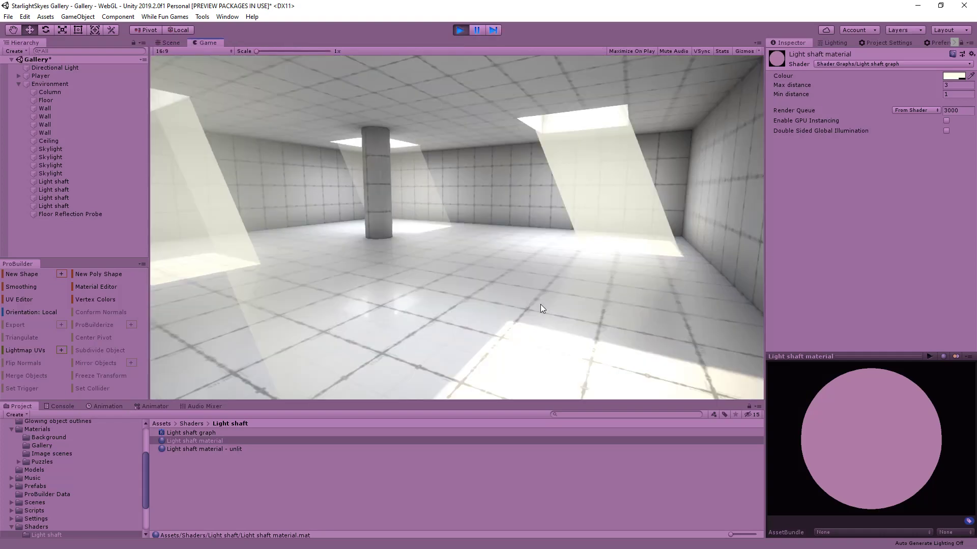
key(w)
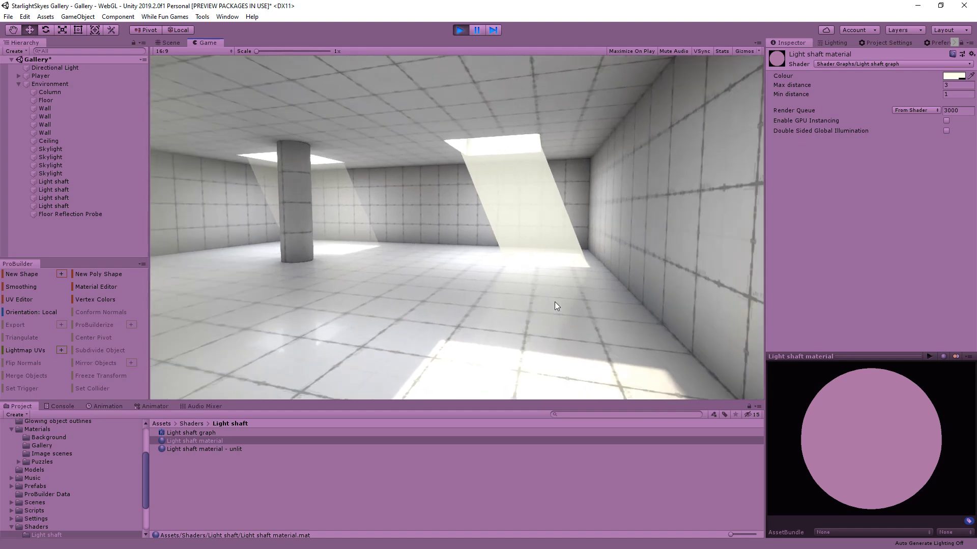
key(w)
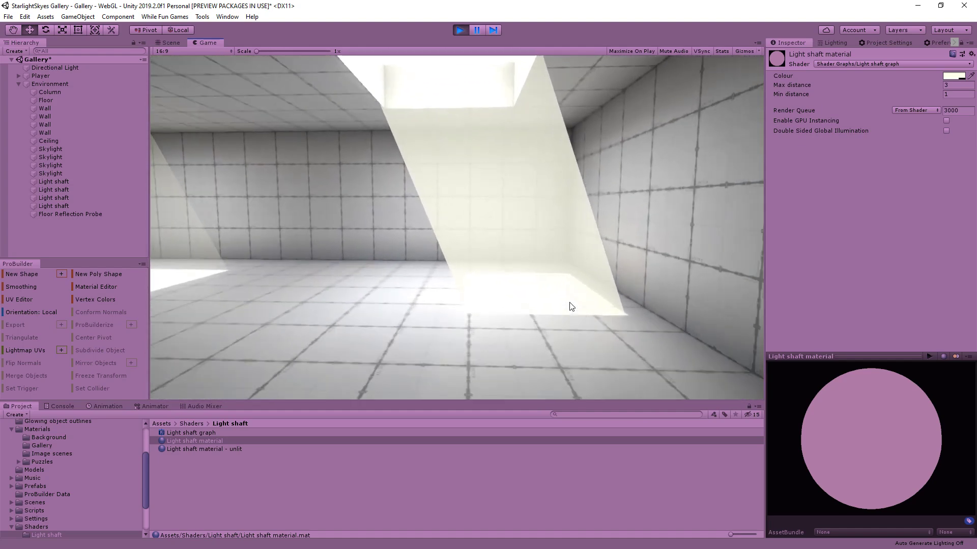
key(w)
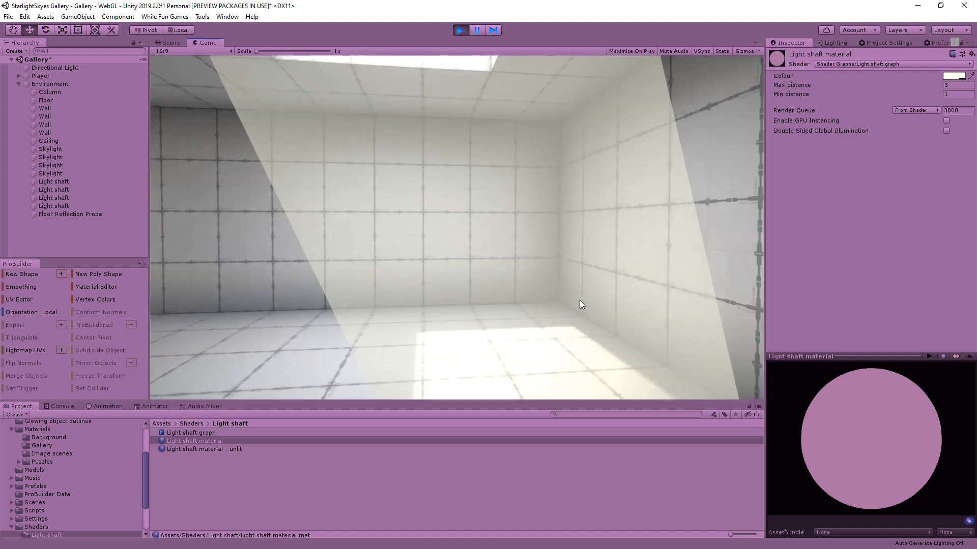
key(s)
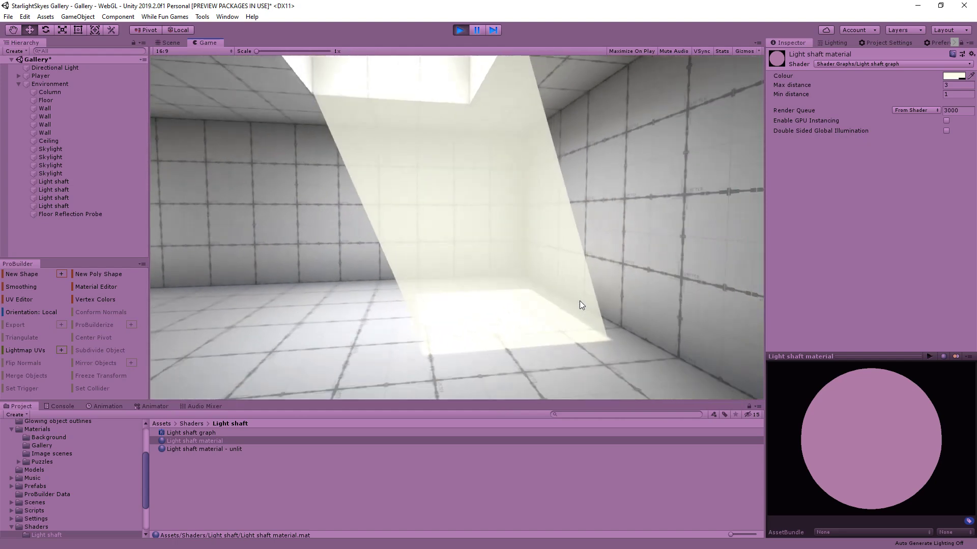
drag(579, 301, 359, 304)
key(w)
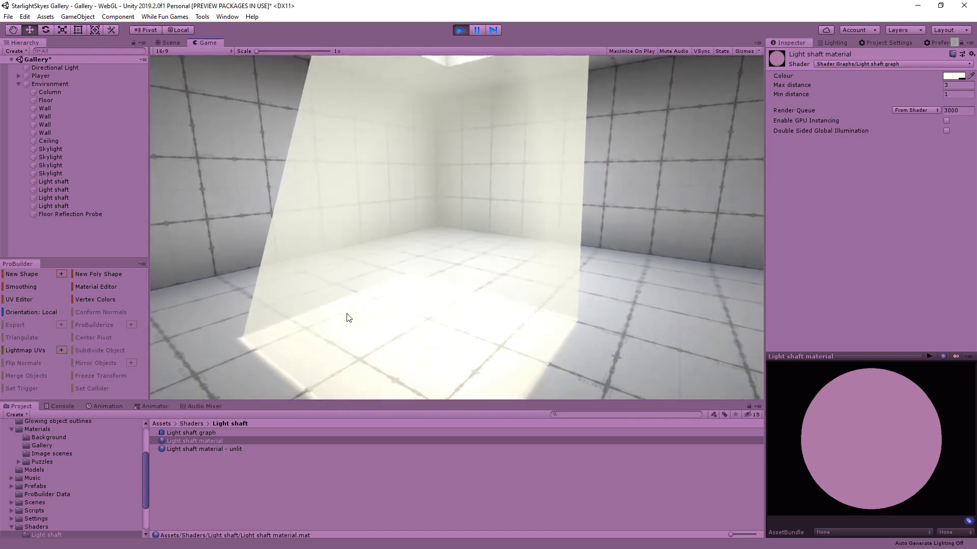
key(s)
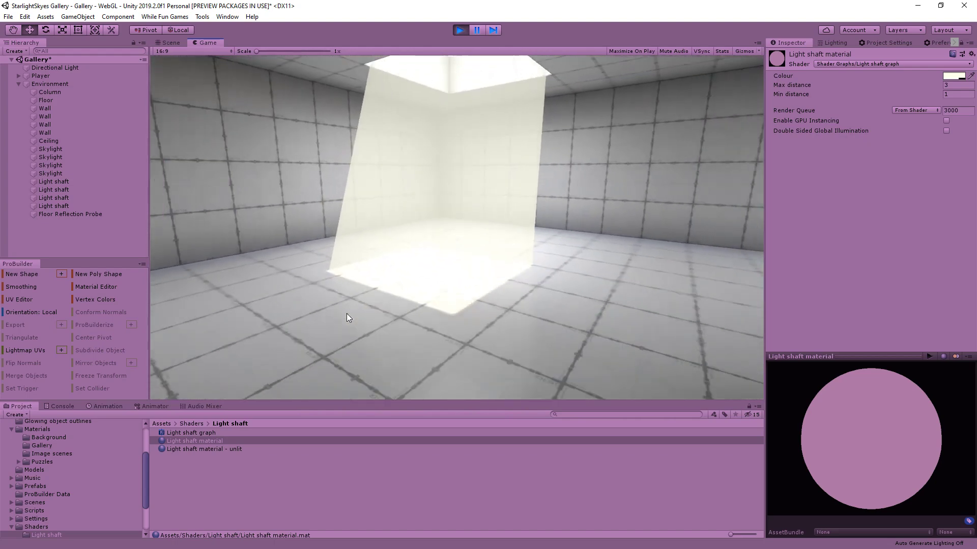
key(w)
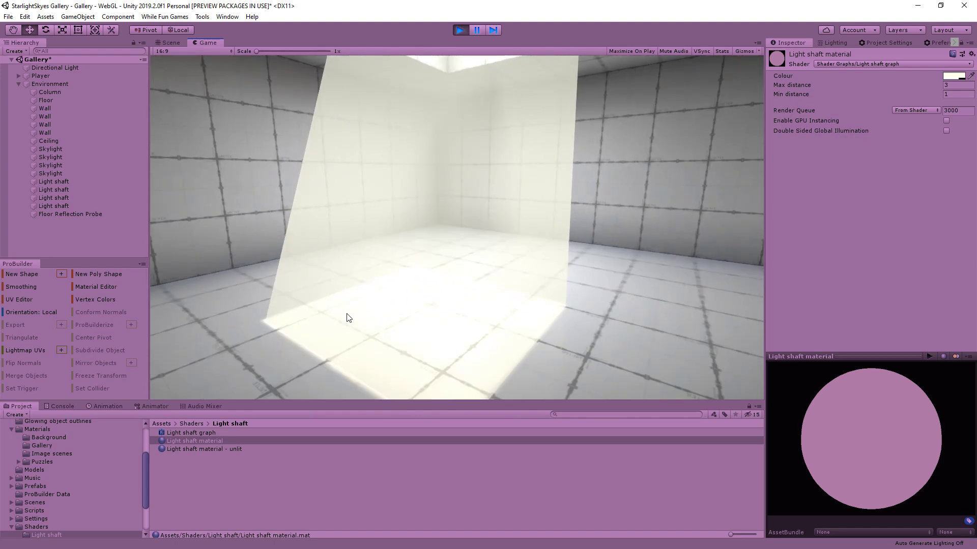
key(w)
key(w)
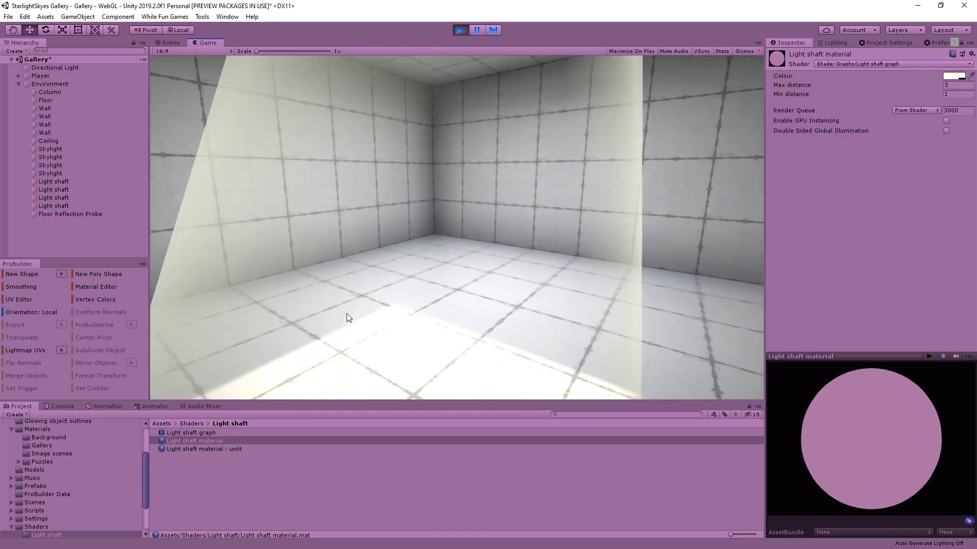
key(a)
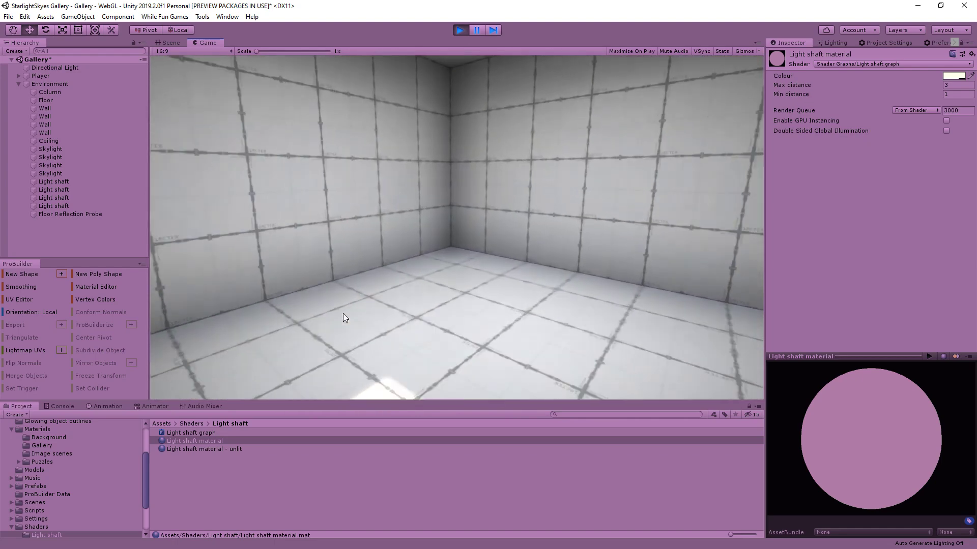
key(d)
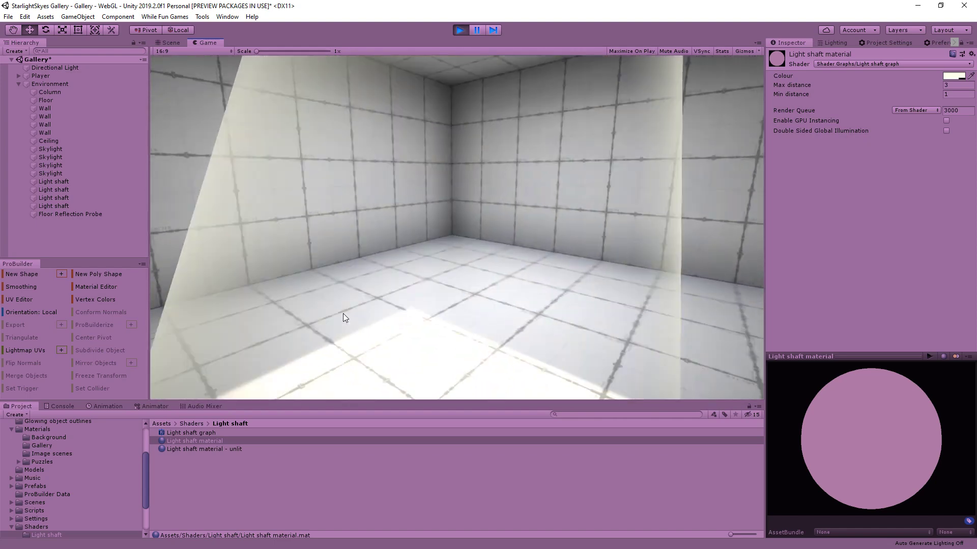
key(a)
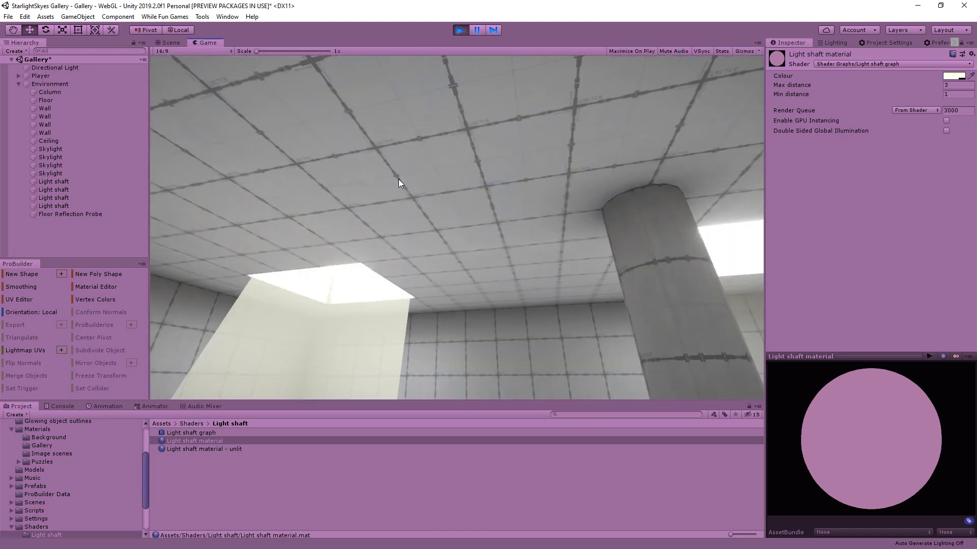
click(460, 30)
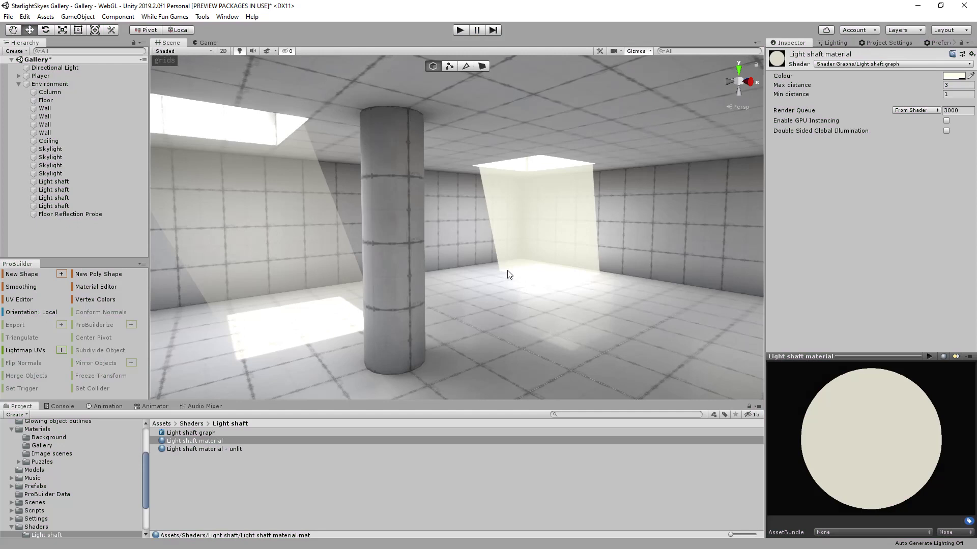